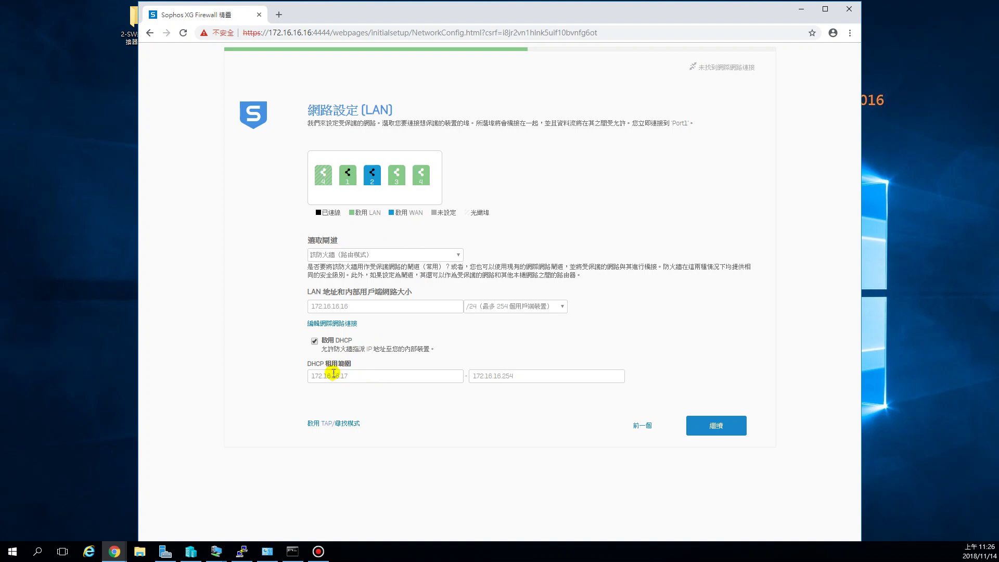
Step: Keep the LAN address 172.16.16.16 and its DHCP range, and continue past LAN settings
left_click(522, 376)
left_click_drag(363, 307, 287, 308)
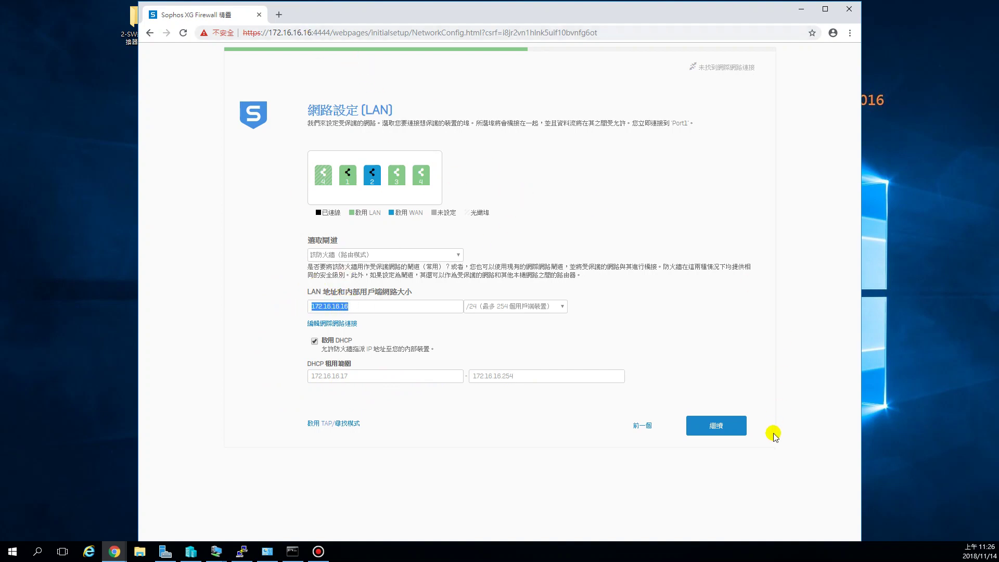
left_click(722, 428)
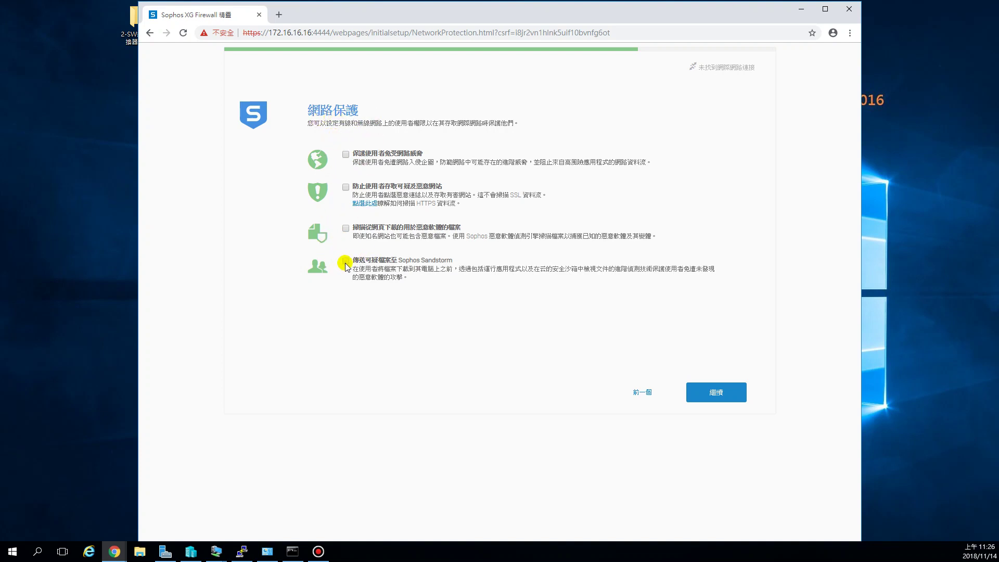
Step: Continue past Network Protection with every protection option left unchecked
left_click(721, 400)
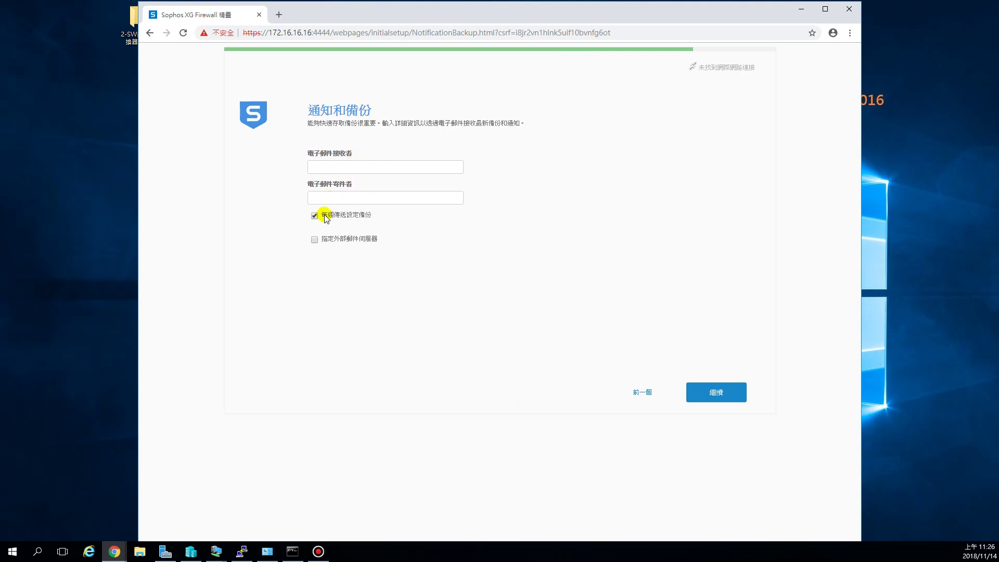
Step: Untick 每週傳送設定備份 (weekly backup) and continue to the Configuration Summary
left_click(313, 217)
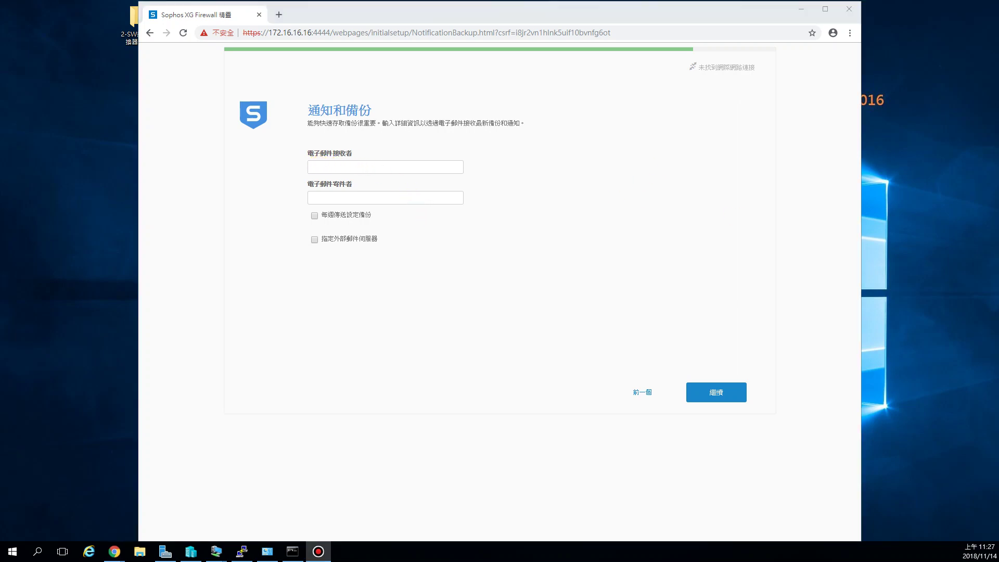
left_click(721, 397)
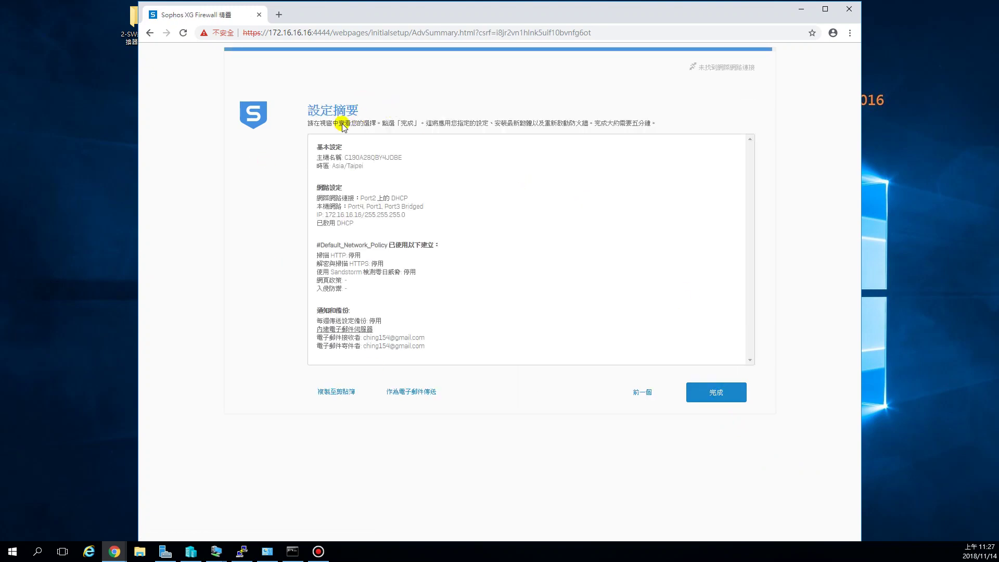
Step: Finish the wizard from the 設定摘要 summary page so the login page appears
left_click(722, 396)
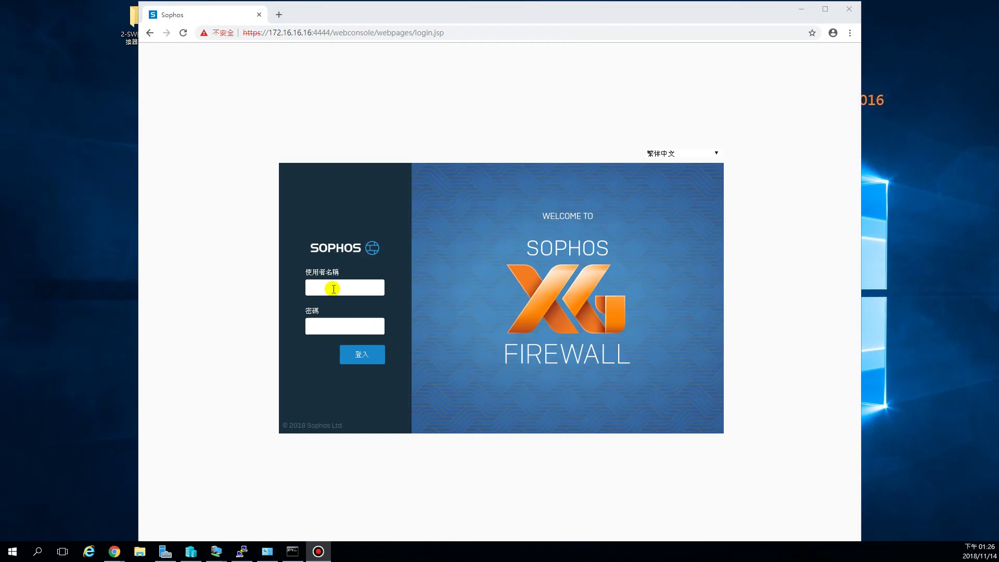
Step: Log in to the web console as admin with the administrator password
left_click(333, 289)
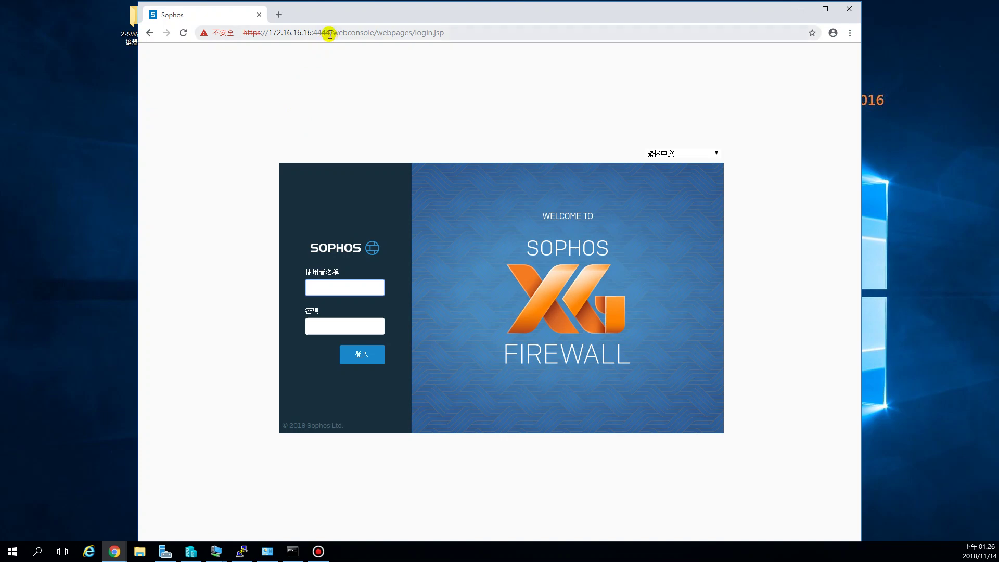
left_click_drag(330, 33, 237, 33)
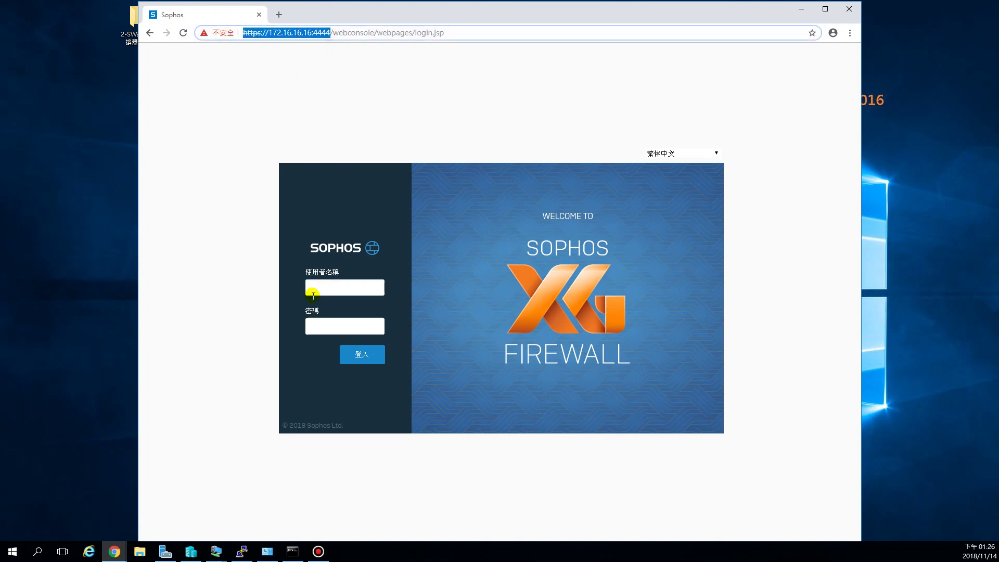
left_click(336, 290)
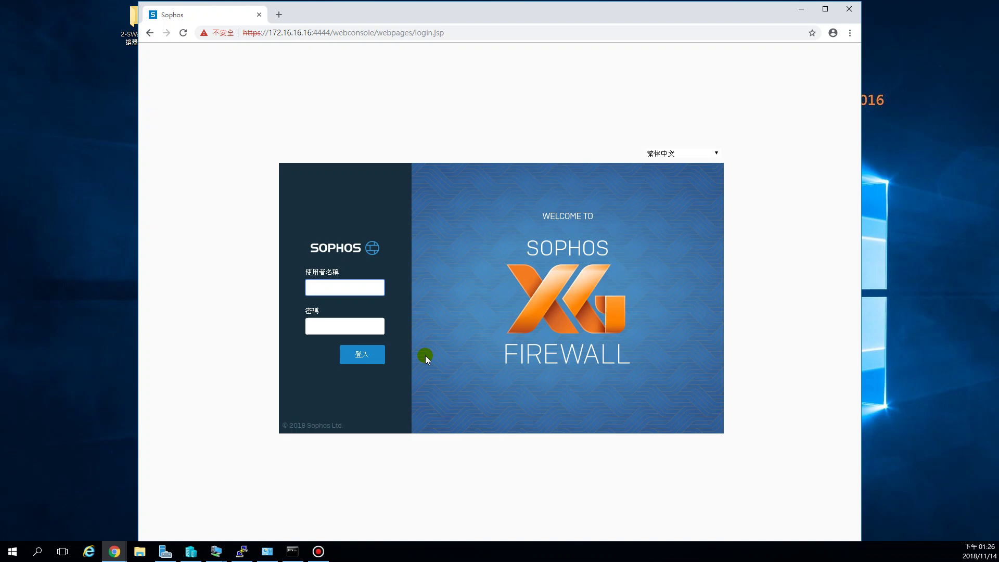
type("admin")
key("Tab")
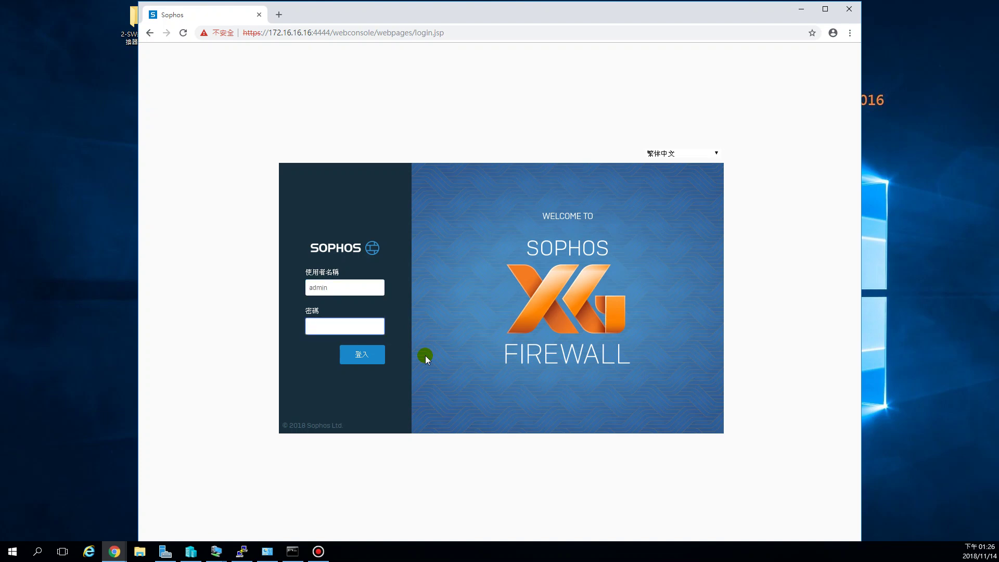
type("•••••••")
left_click(362, 358)
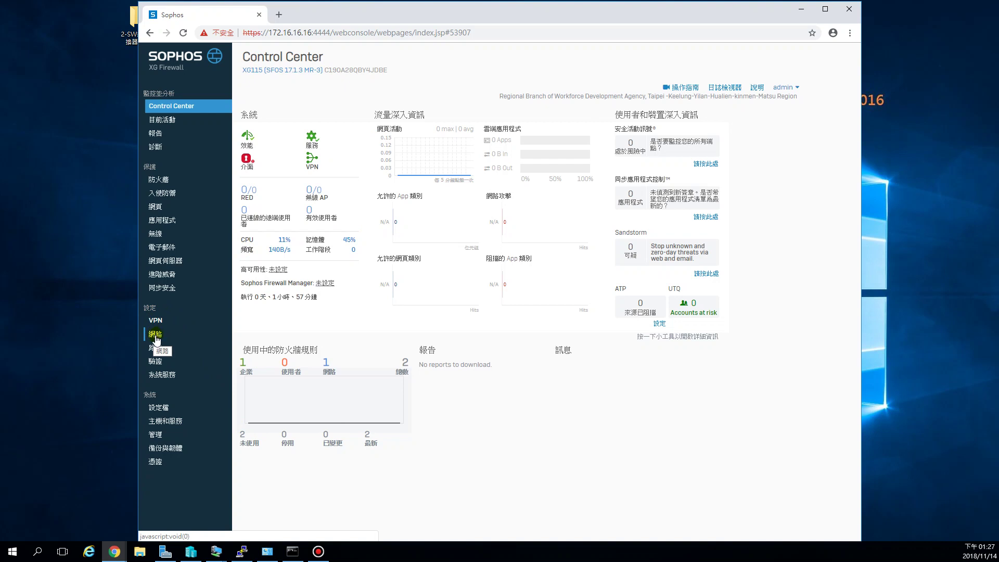
Step: Open the 網路 interface list and the br0 bridge settings (Port4, Port1, Port3, 172.16.16.16/24)
left_click(156, 336)
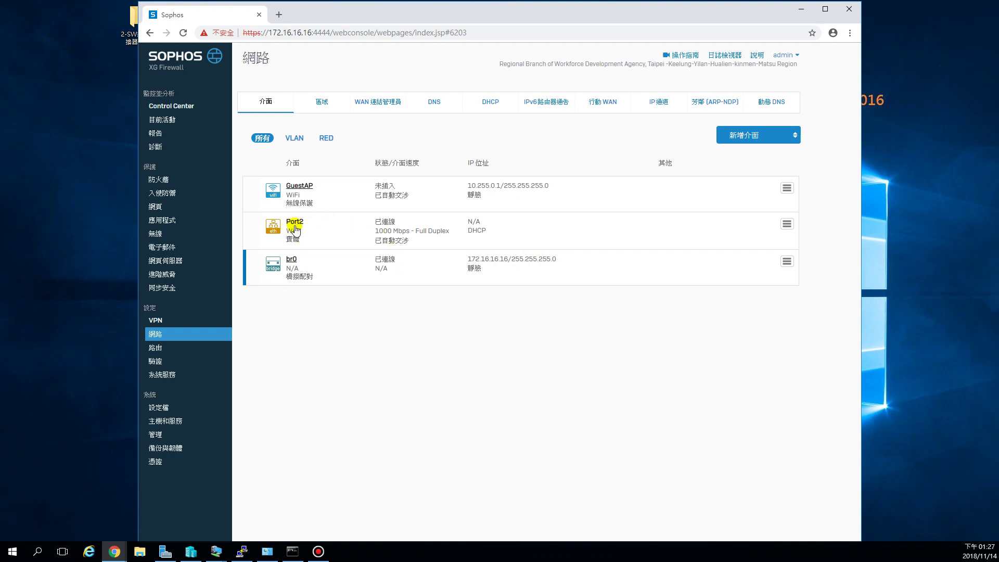
left_click_drag(290, 234, 302, 233)
left_click(292, 260)
left_click(291, 260)
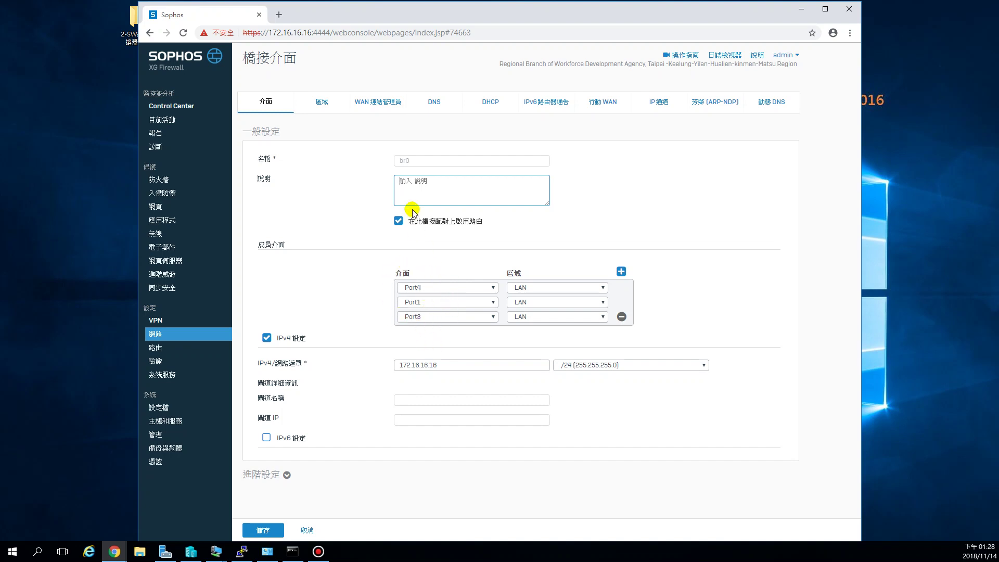
left_click_drag(417, 163, 398, 164)
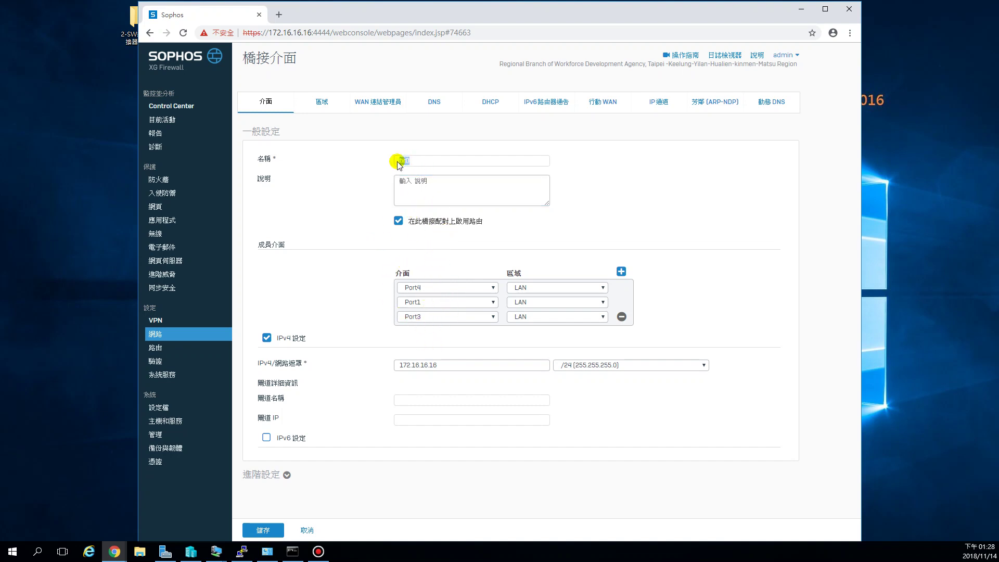
left_click(700, 281)
left_click_drag(450, 368, 401, 364)
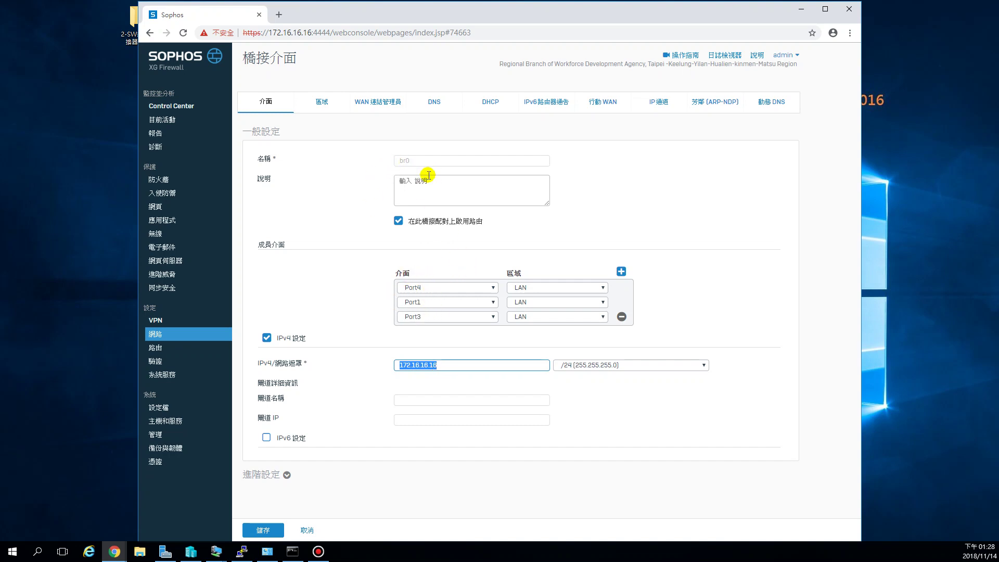
left_click(443, 367)
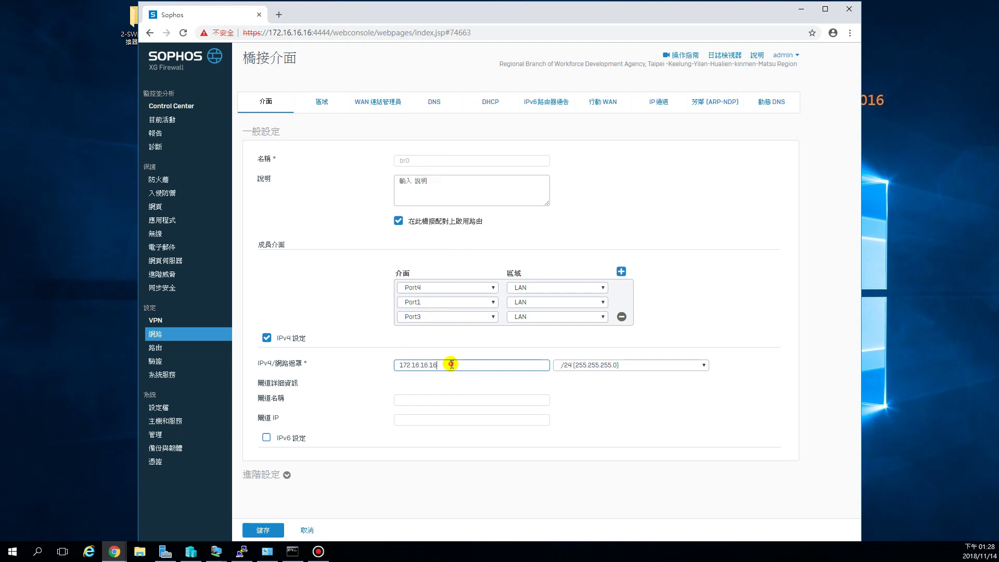
left_click_drag(451, 365, 399, 367)
left_click(333, 35)
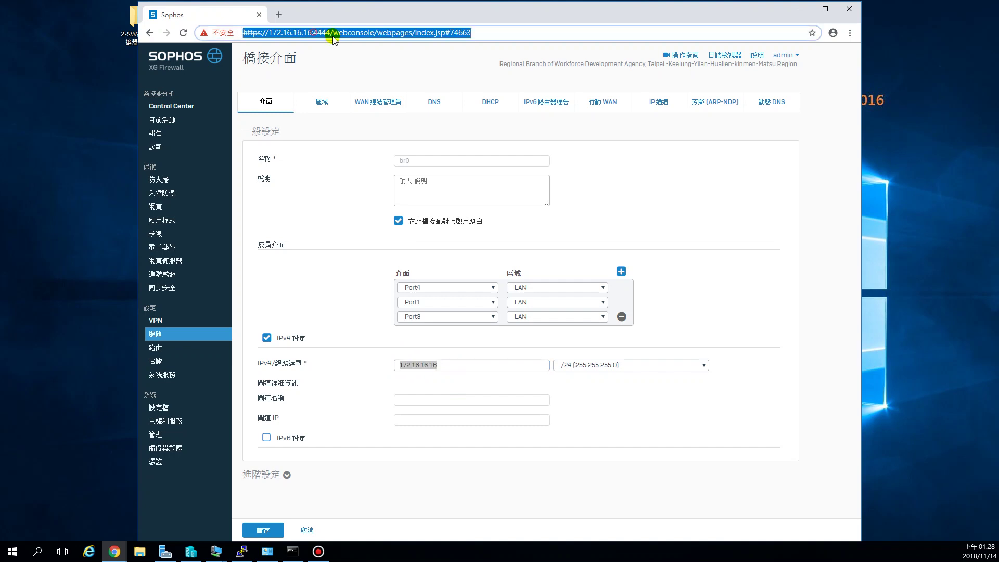
left_click_drag(331, 34, 251, 31)
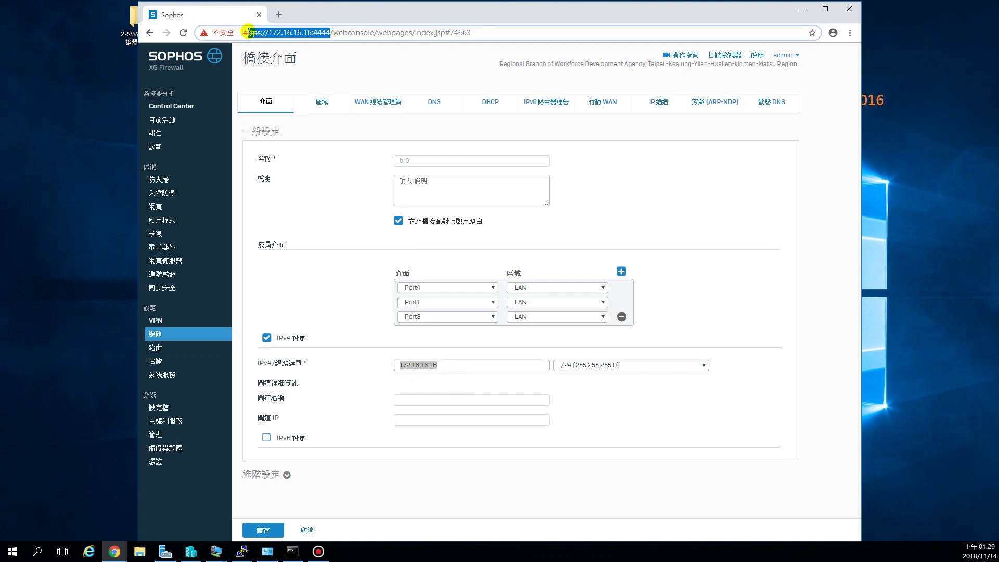
left_click(457, 364)
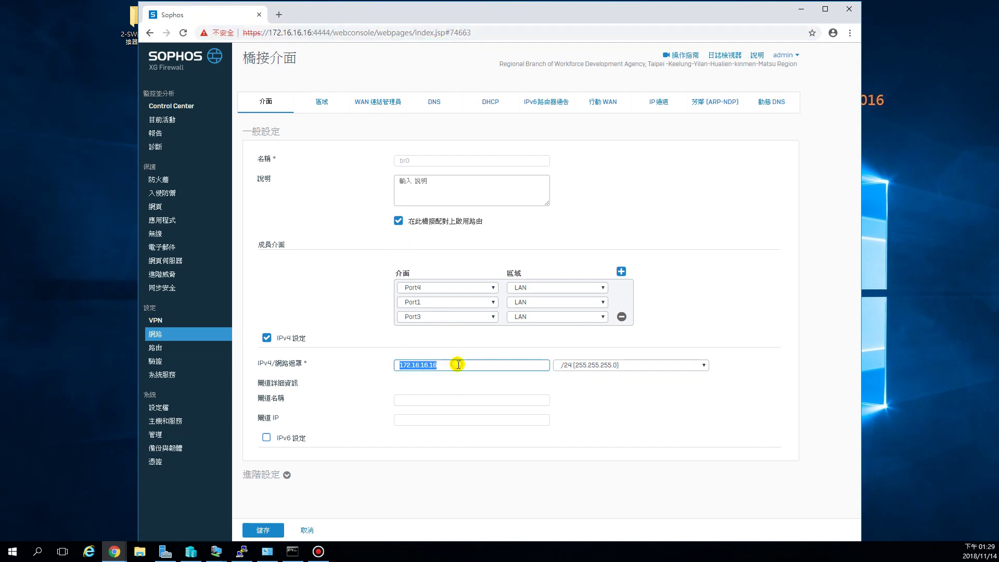
Step: Remove Port3 from br0's members, leaving Port4 and Port1 in LAN
left_click(430, 287)
left_click(563, 343)
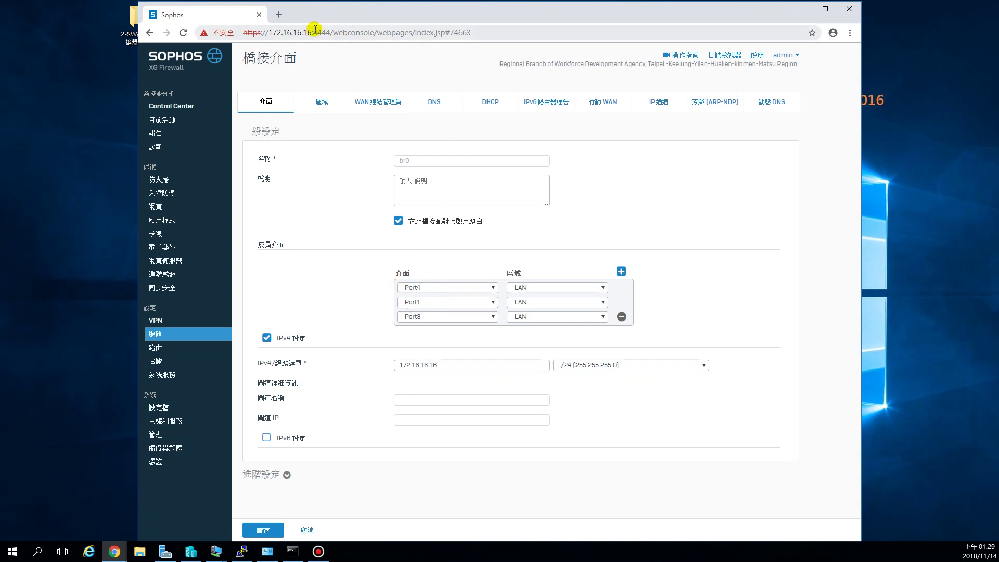
left_click_drag(311, 32, 260, 32)
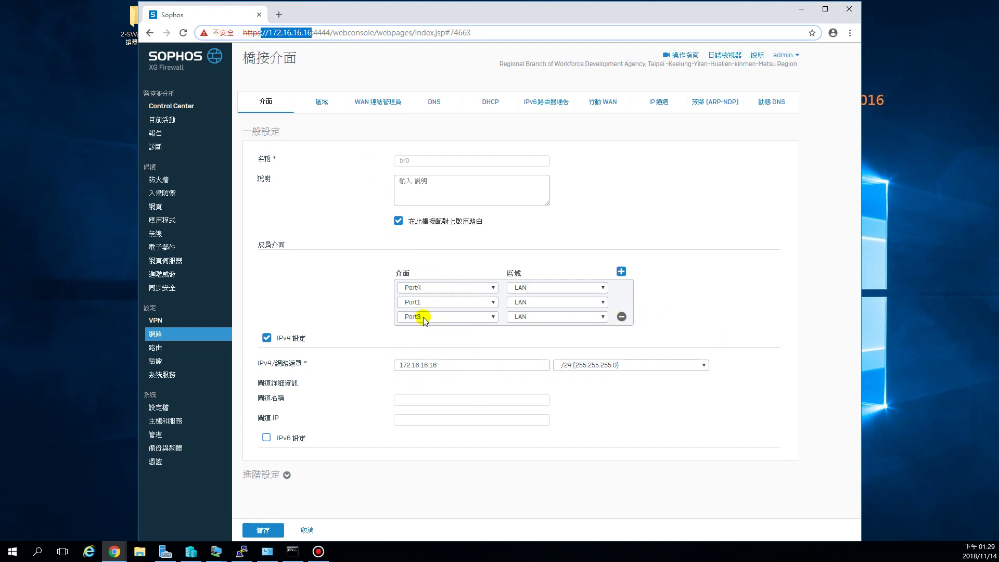
left_click(621, 317)
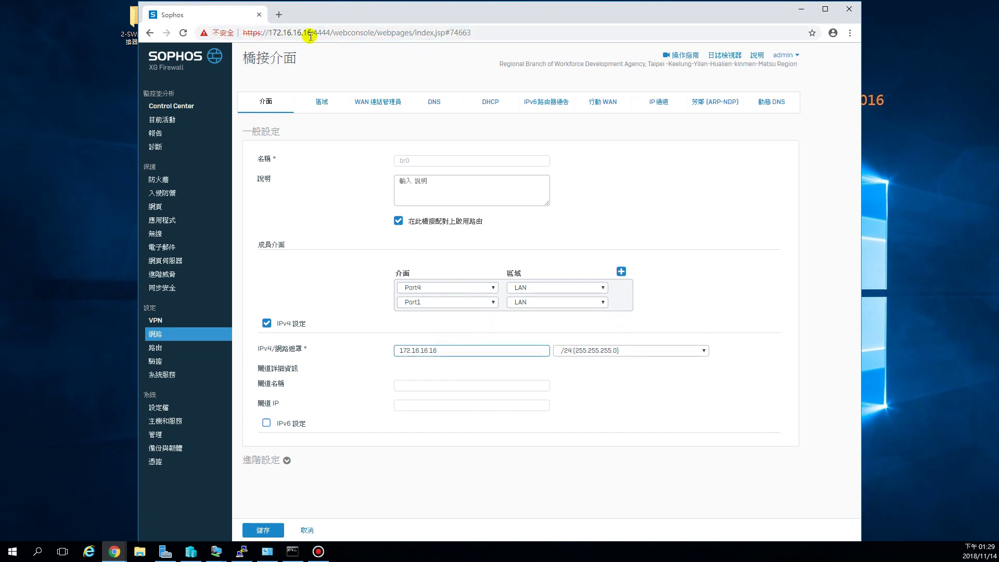
left_click_drag(312, 32, 258, 28)
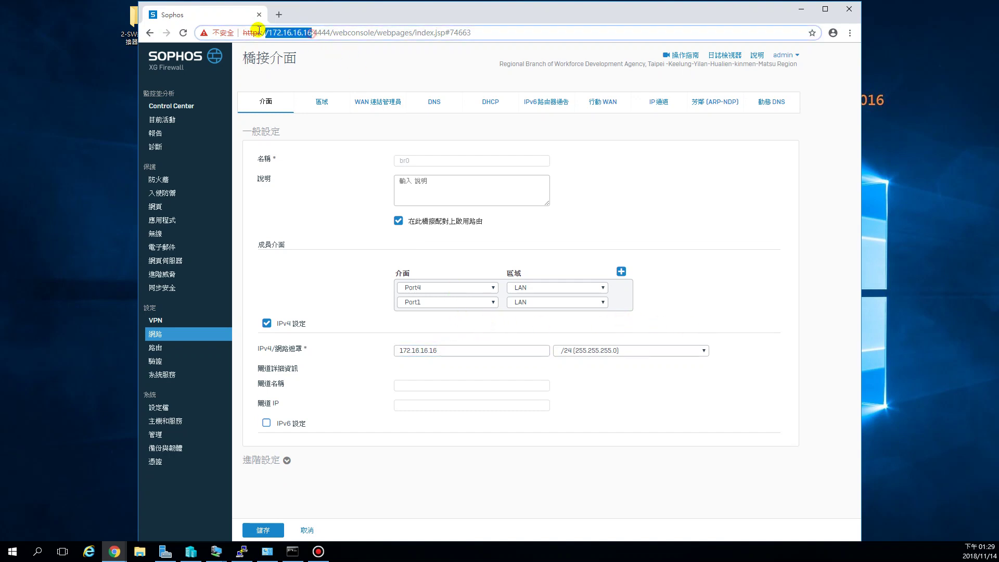
left_click(690, 162)
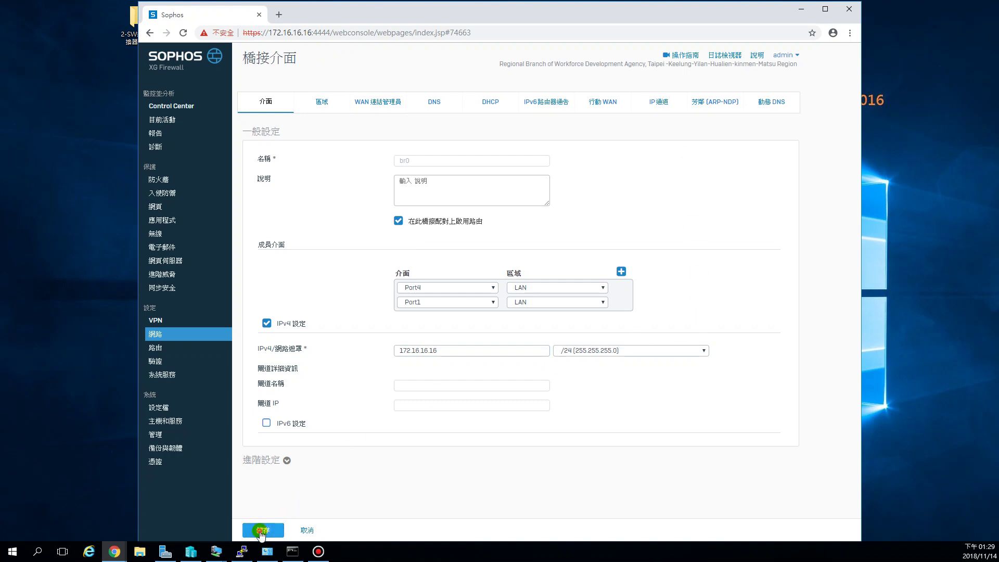
Step: Save and confirm the br0 bridge changes, then switch to Windows Server Manager
left_click(262, 533)
left_click(476, 318)
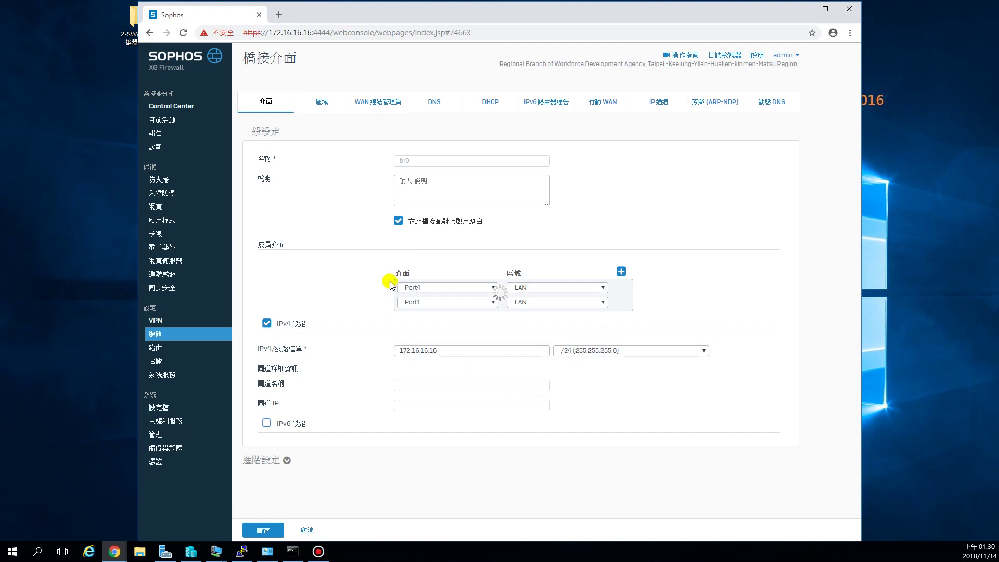
left_click_drag(321, 32, 257, 33)
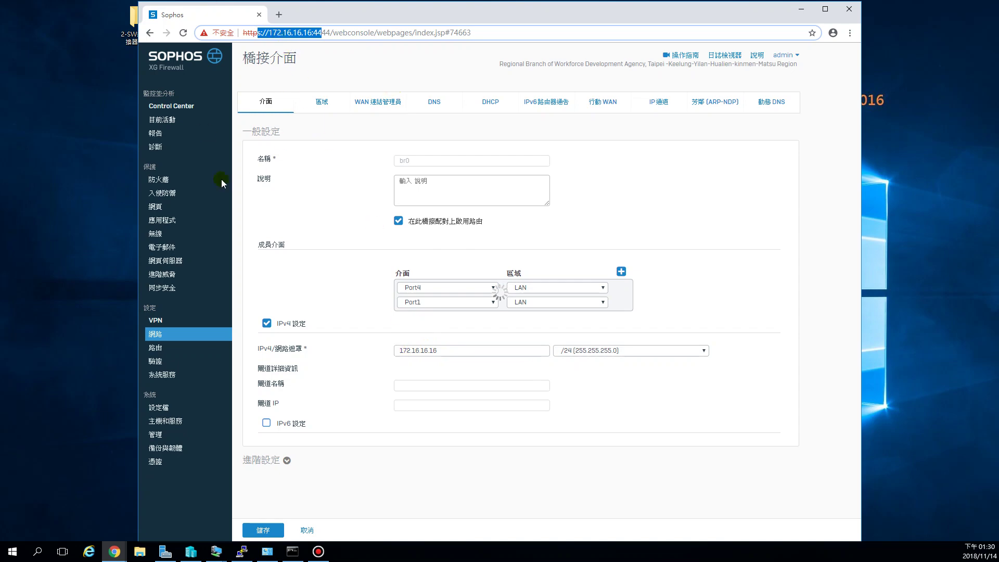
left_click(165, 553)
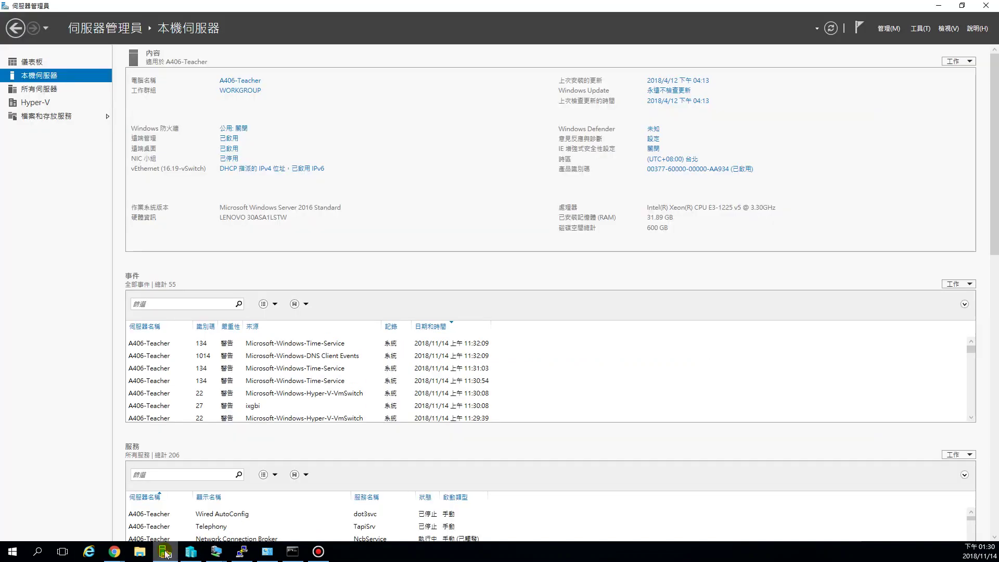
Step: Open the vEthernet (16.19-vSwitch) adapter's Properties and its TCP/IPv4 settings
left_click(243, 169)
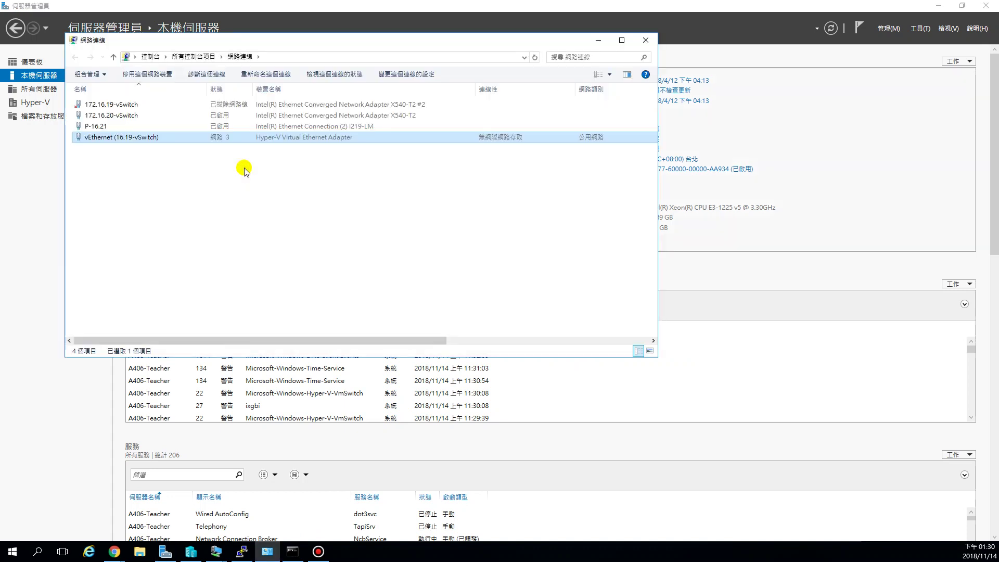
left_click(192, 200)
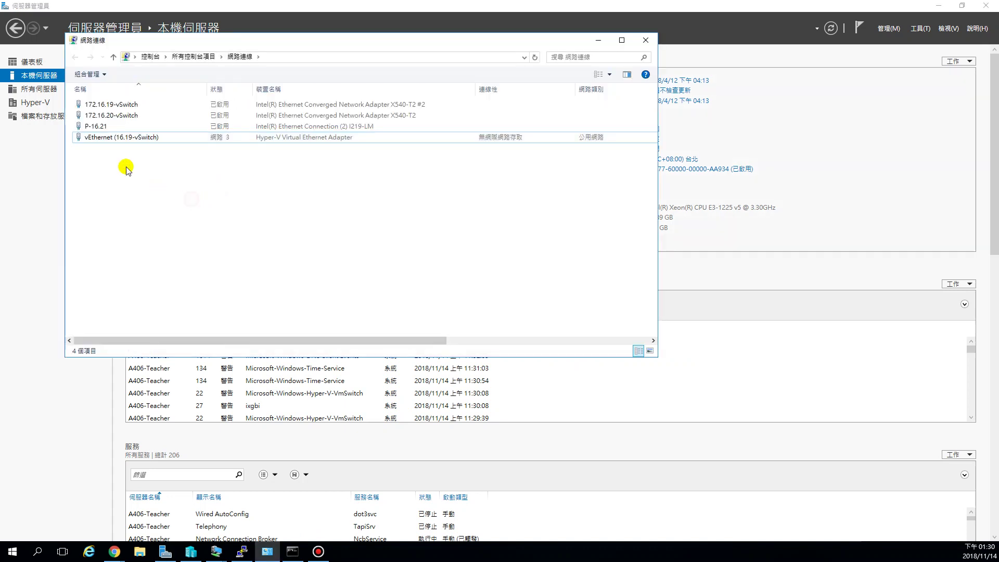
left_click(110, 140)
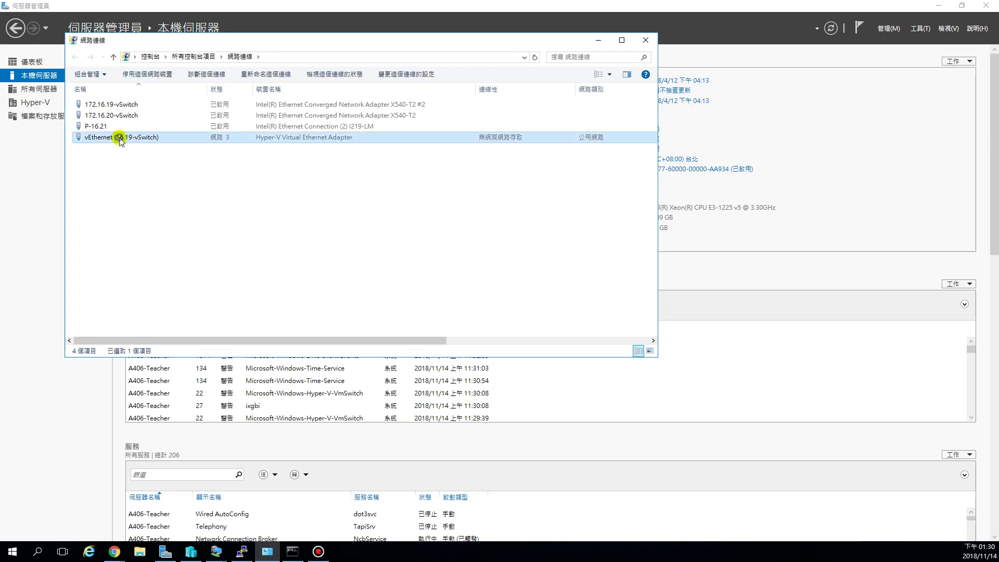
right_click(120, 139)
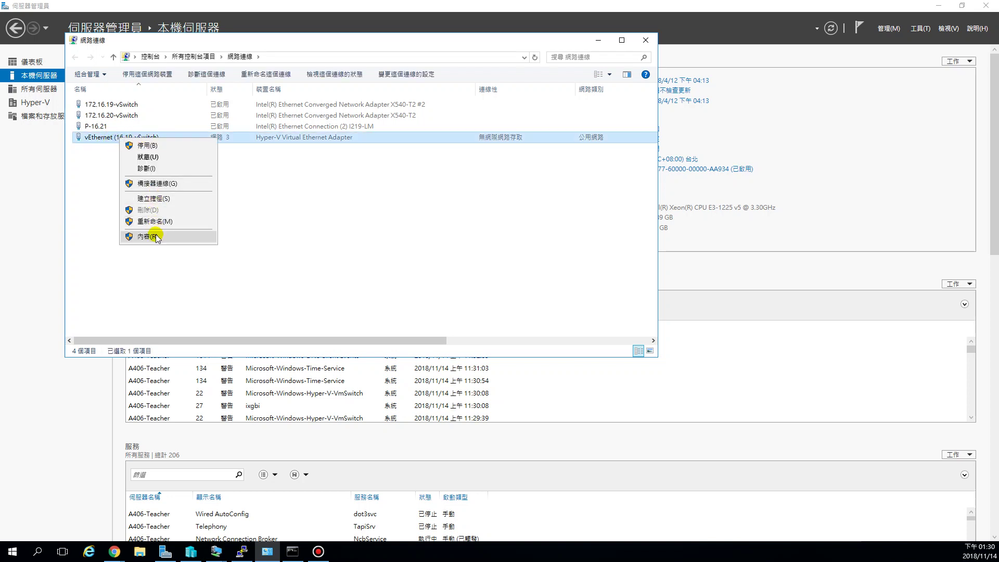
left_click(102, 151)
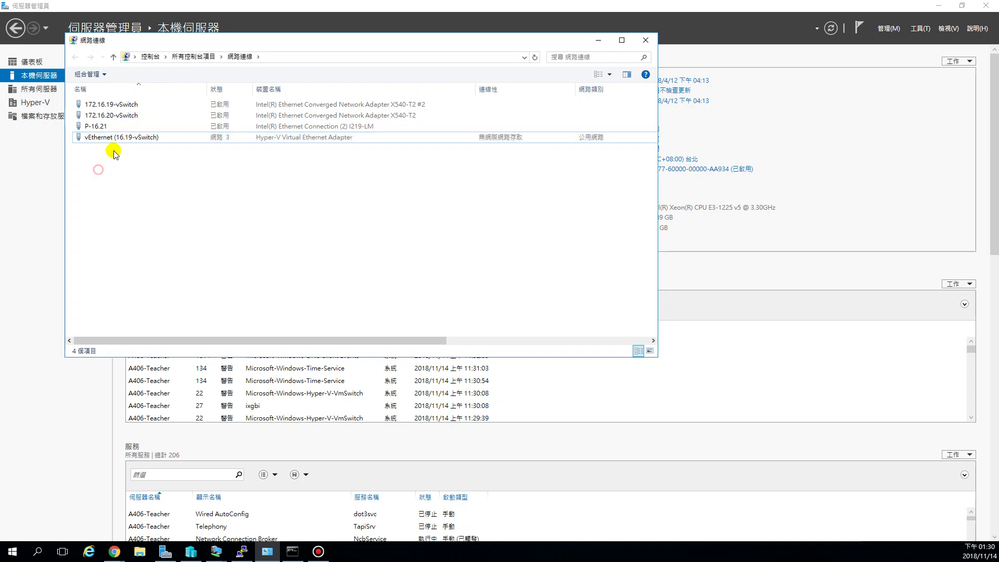
left_click(121, 104)
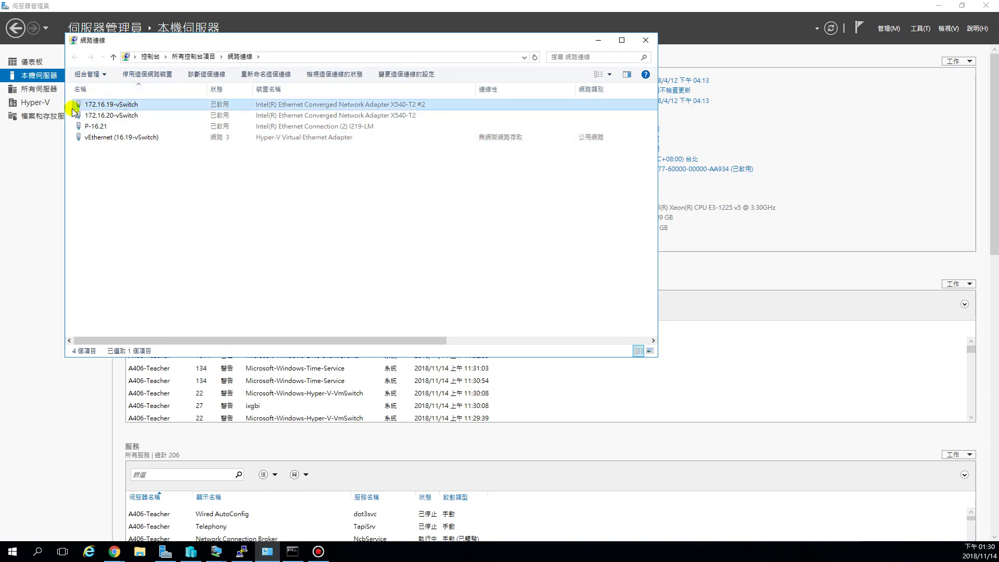
right_click(112, 140)
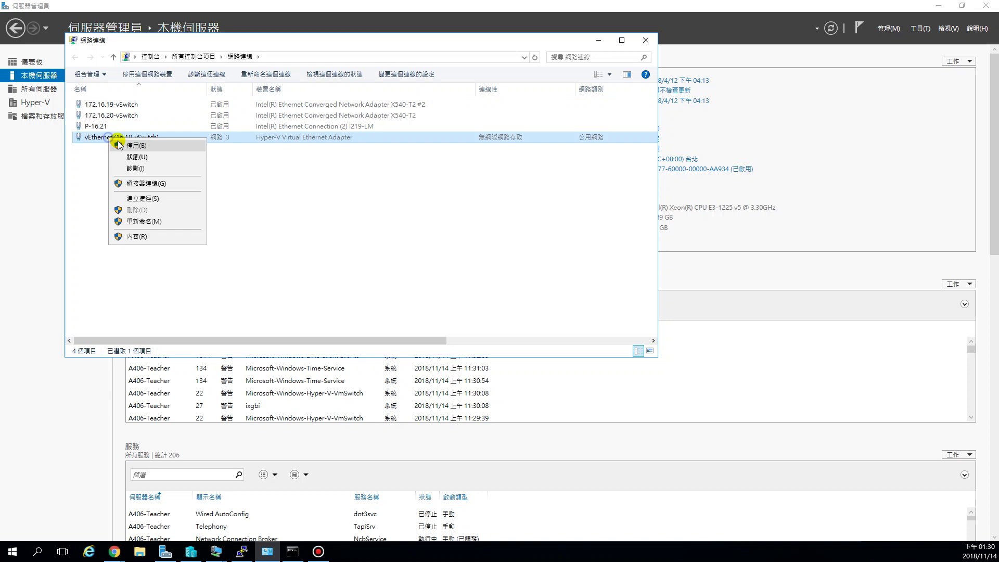
left_click(154, 235)
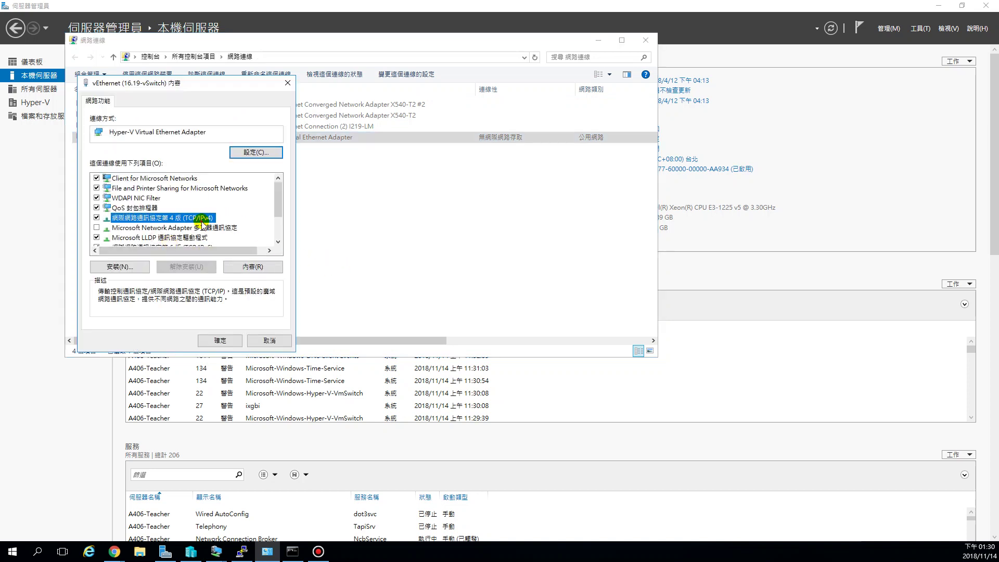
double_click(205, 222)
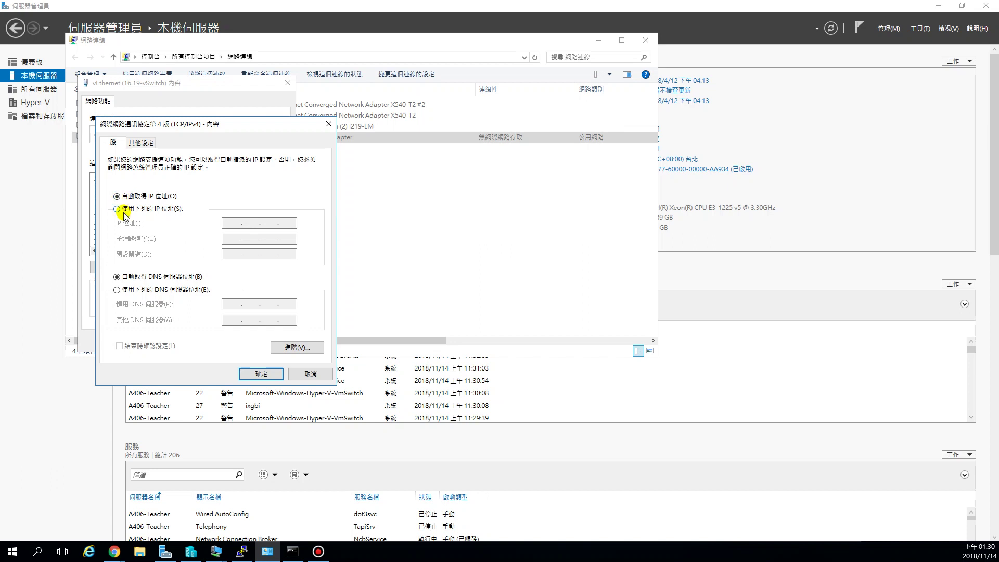
Step: Cancel both dialogs unchanged and minimize Network Connections and Server Manager
left_click(308, 374)
left_click(269, 341)
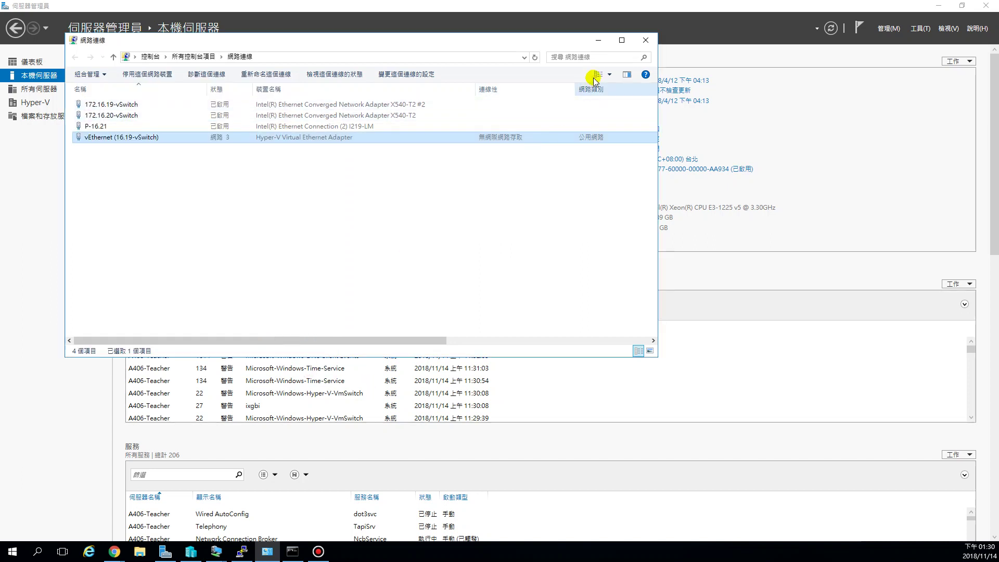
left_click(598, 41)
left_click(941, 6)
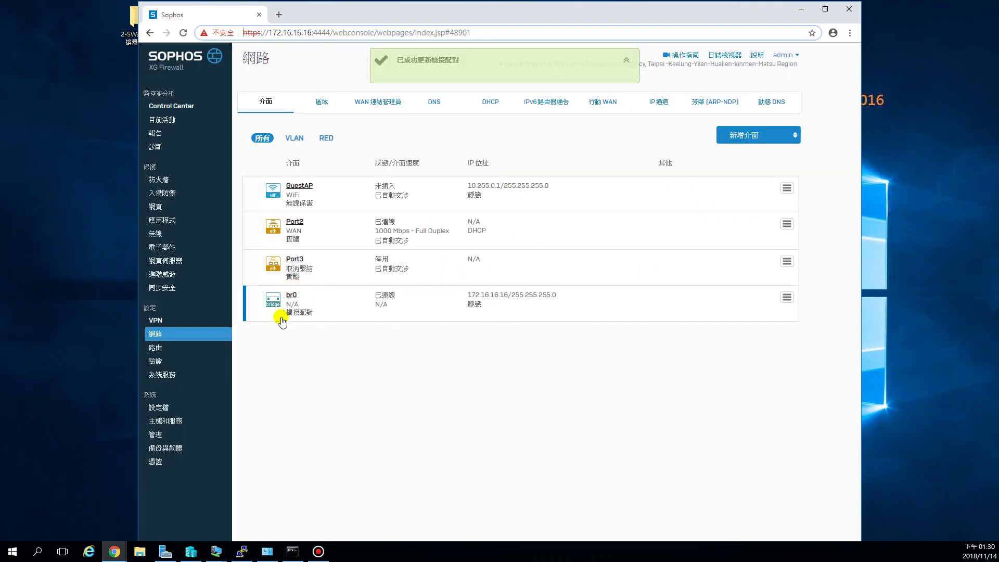
left_click(491, 106)
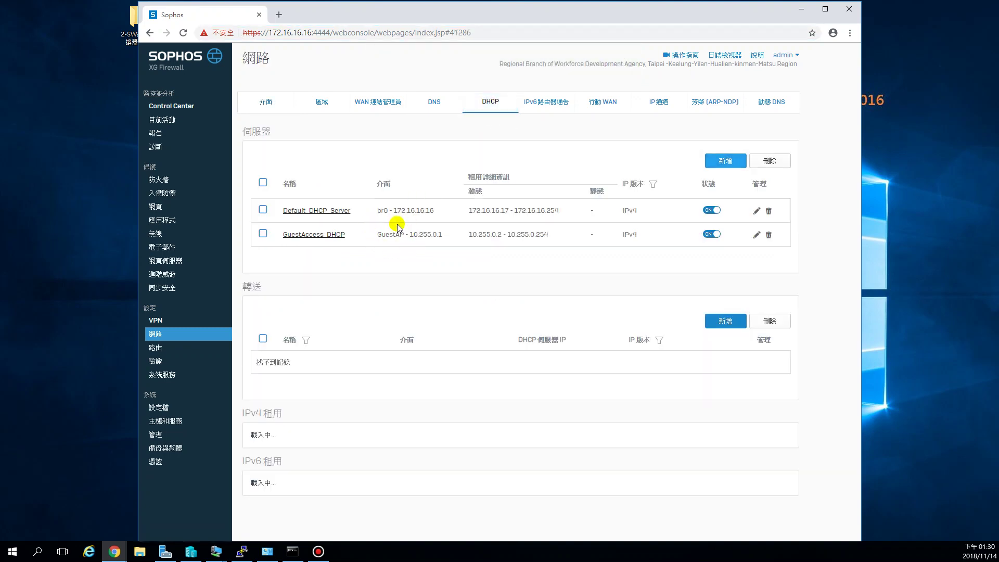
left_click_drag(394, 210, 561, 210)
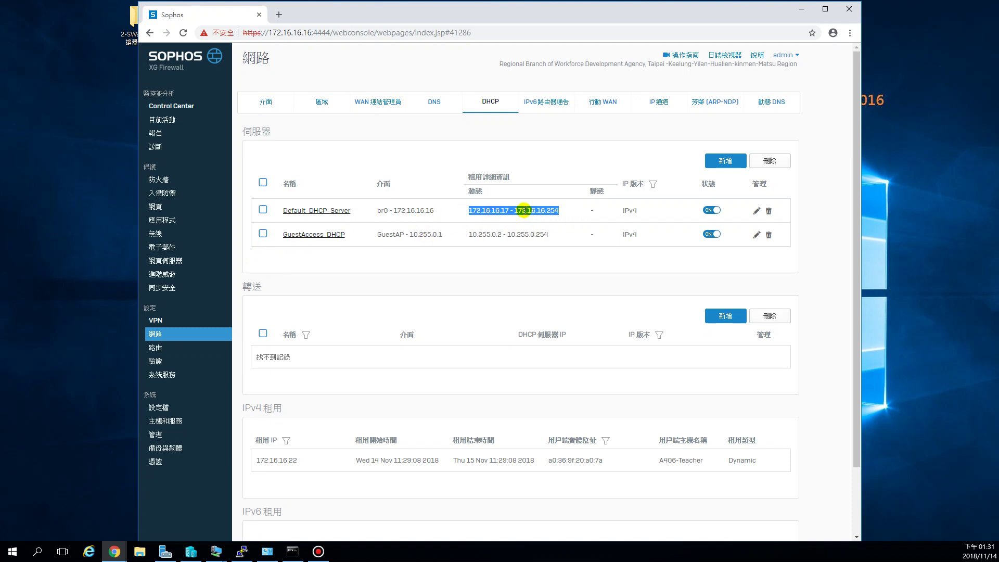
left_click_drag(481, 211, 551, 211)
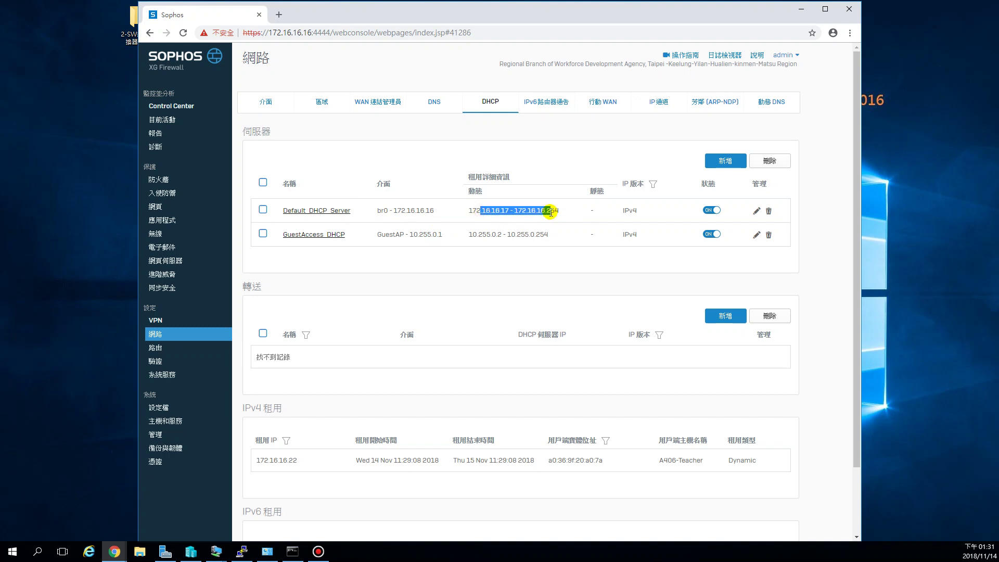
left_click(504, 211)
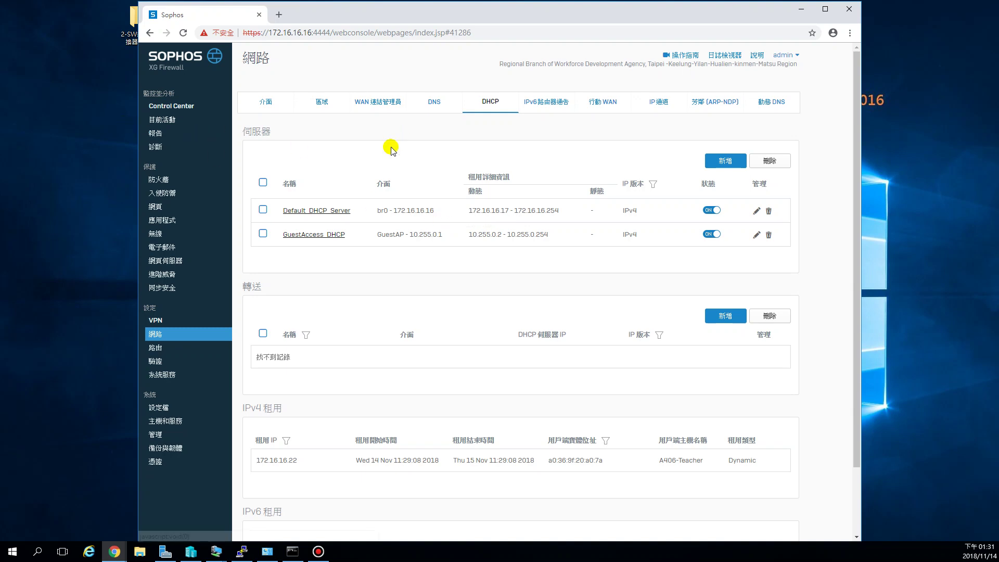
left_click(266, 101)
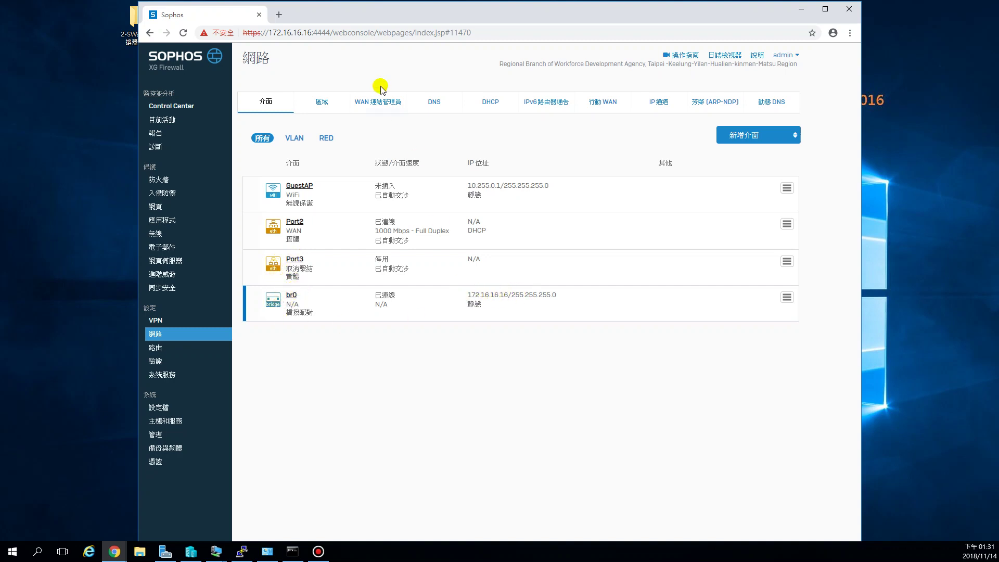
Step: Edit Port3 to zone LAN with static IPv4 10.10.20.1/24, then save and confirm the update
left_click_drag(317, 33, 271, 29)
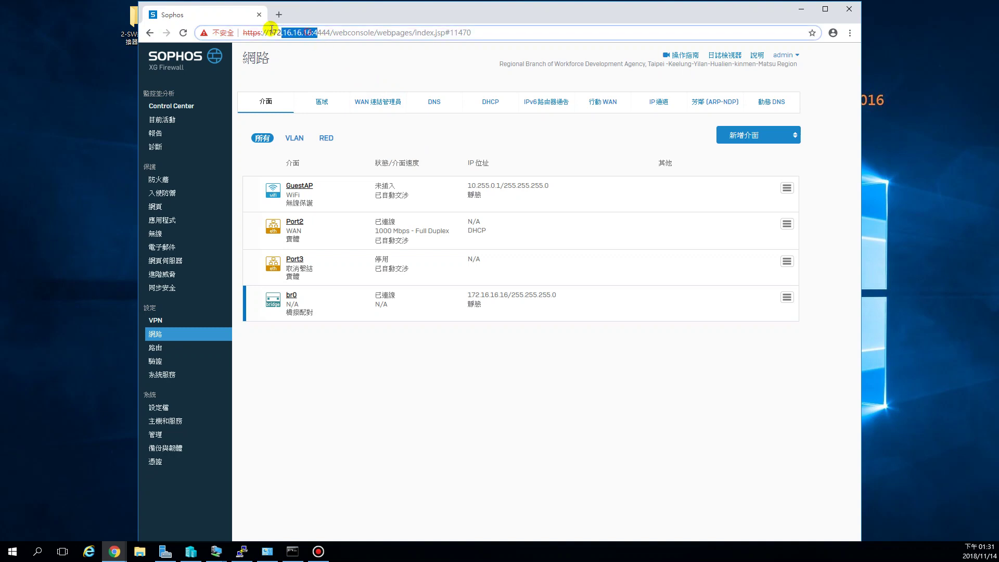
left_click(333, 269)
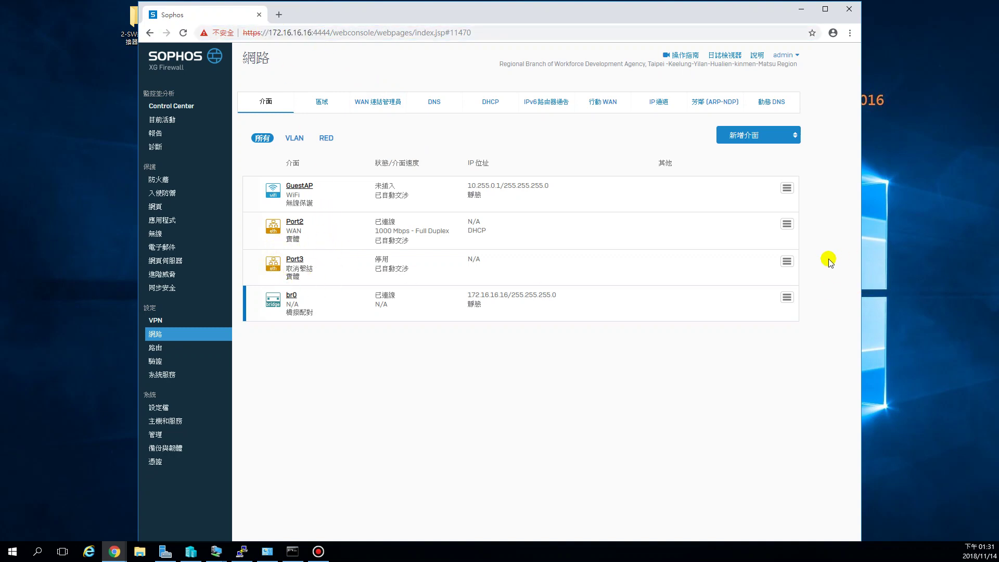
left_click(786, 261)
left_click(787, 262)
left_click(714, 299)
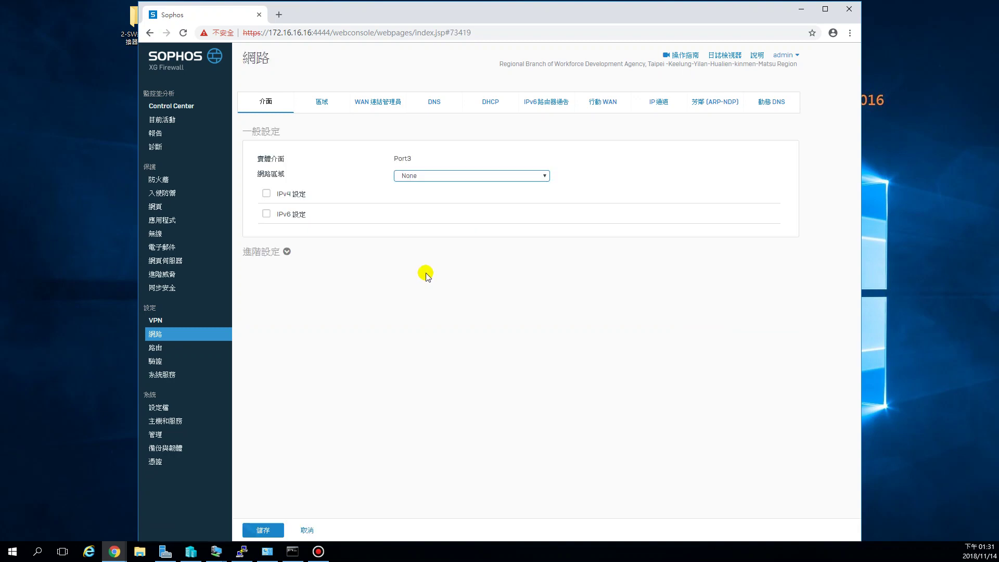
left_click(405, 177)
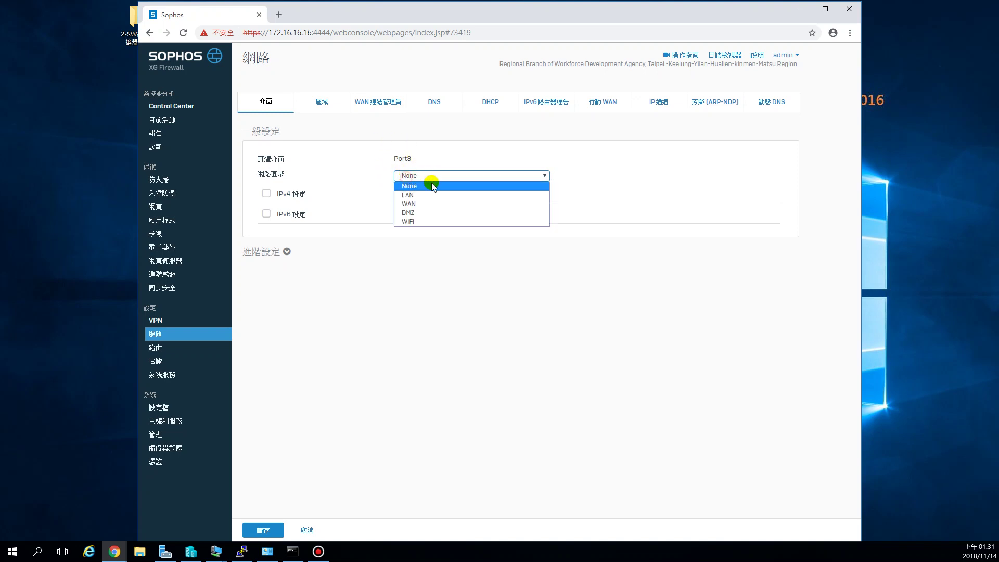
left_click(421, 195)
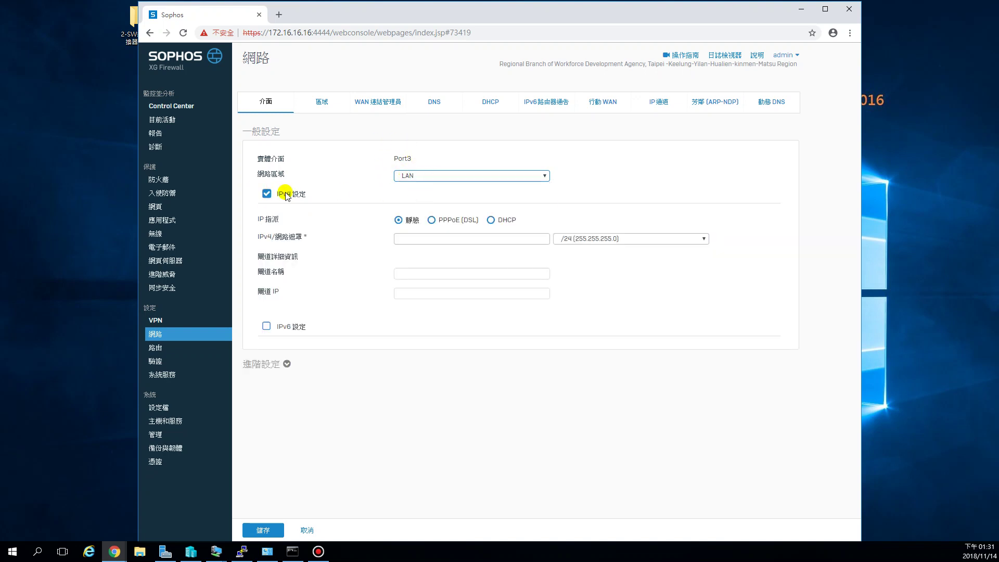
left_click(422, 239)
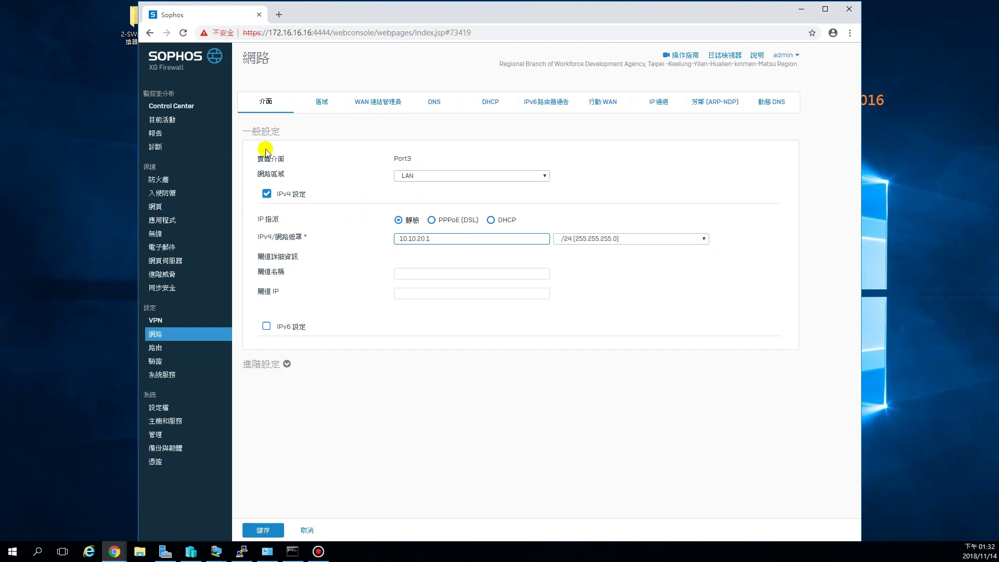
left_click_drag(444, 238, 397, 239)
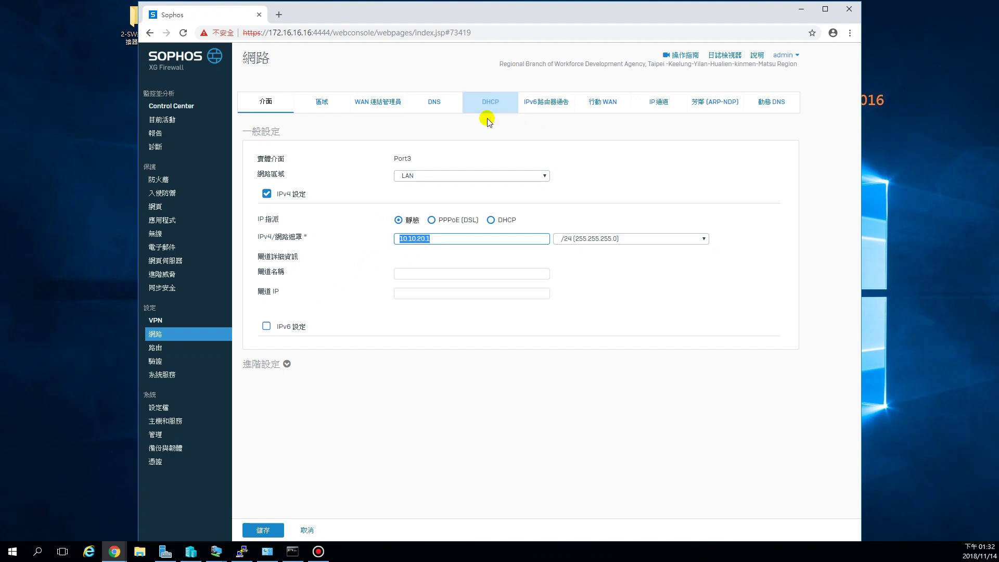
left_click(262, 529)
left_click(478, 321)
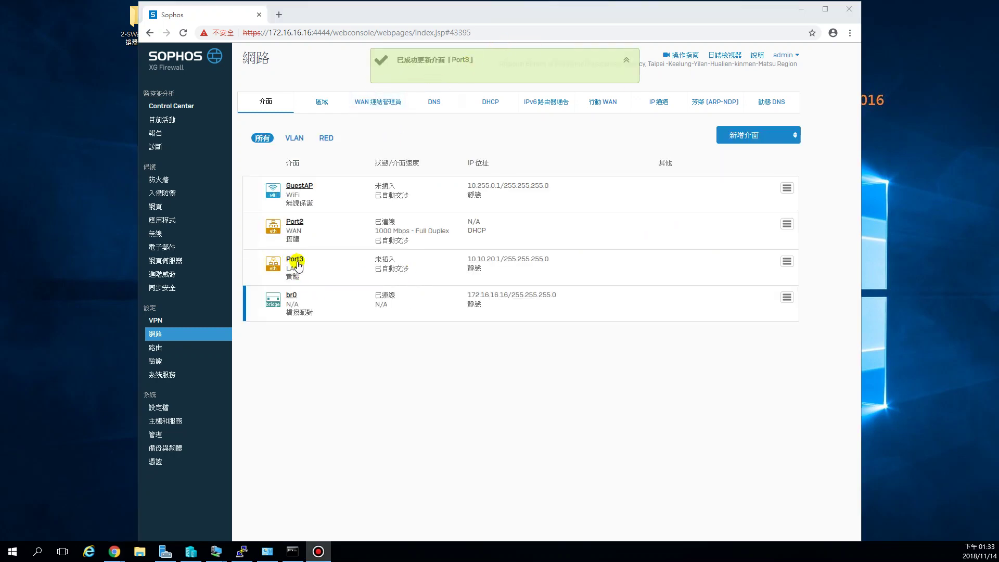
Step: Confirm Port3 shows LAN at 10.10.20.1/255.255.255.0, then go to the DHCP server list
left_click_drag(499, 260, 466, 259)
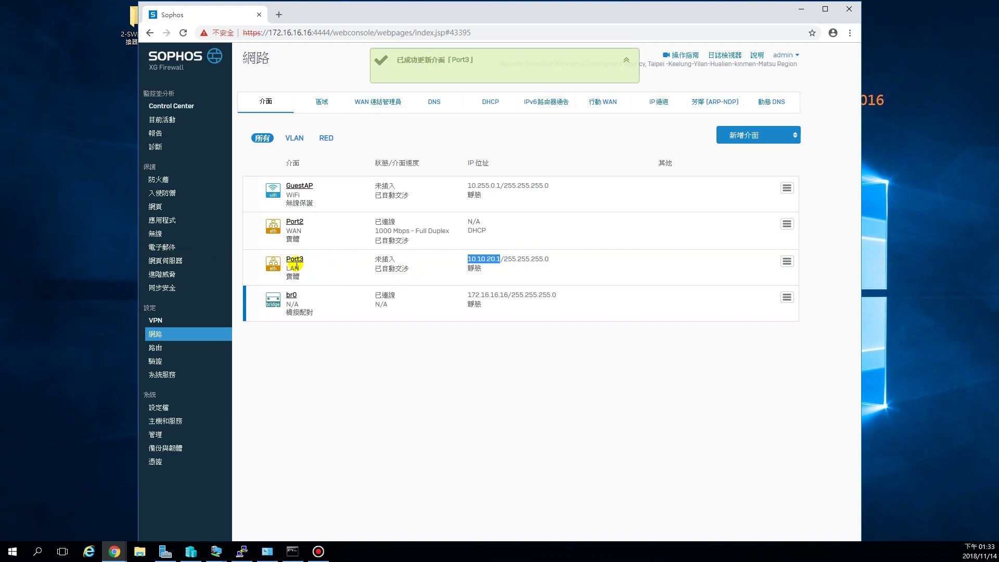
left_click(508, 278)
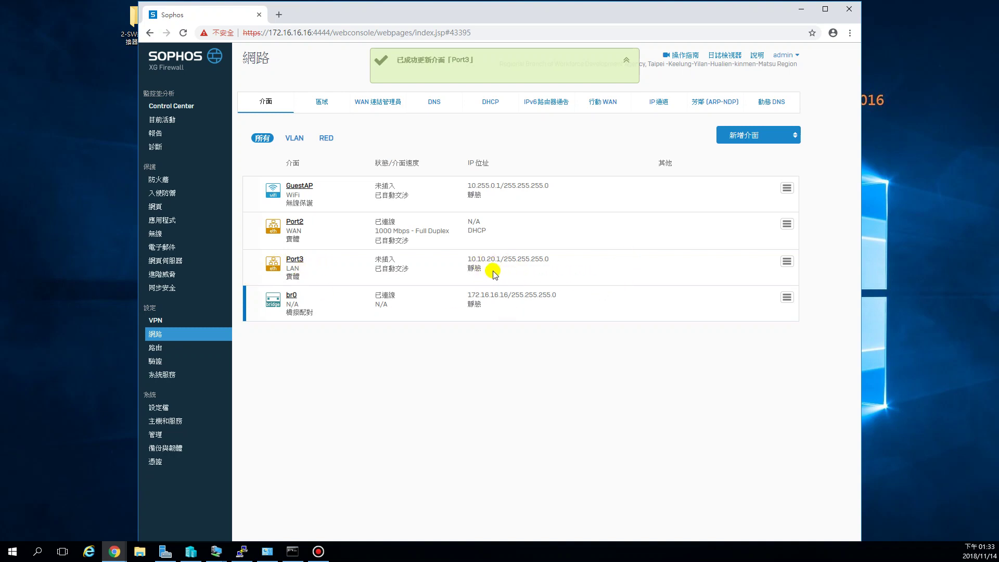
left_click(494, 106)
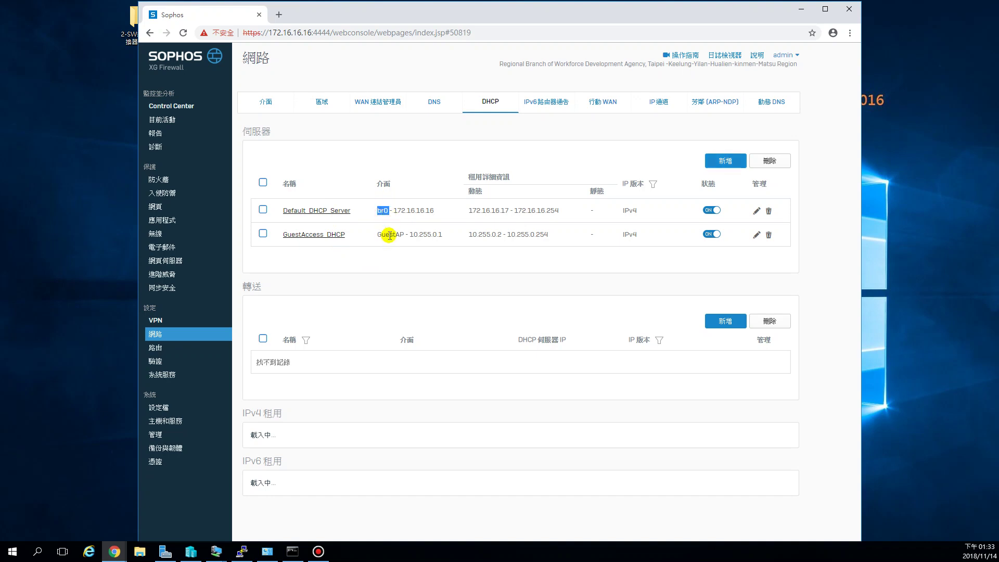
Step: Add a new DHCP server on Port3 - 10.10.20.1 leasing 10.10.20.200 to 10.10.20.220
left_click_drag(380, 234, 399, 237)
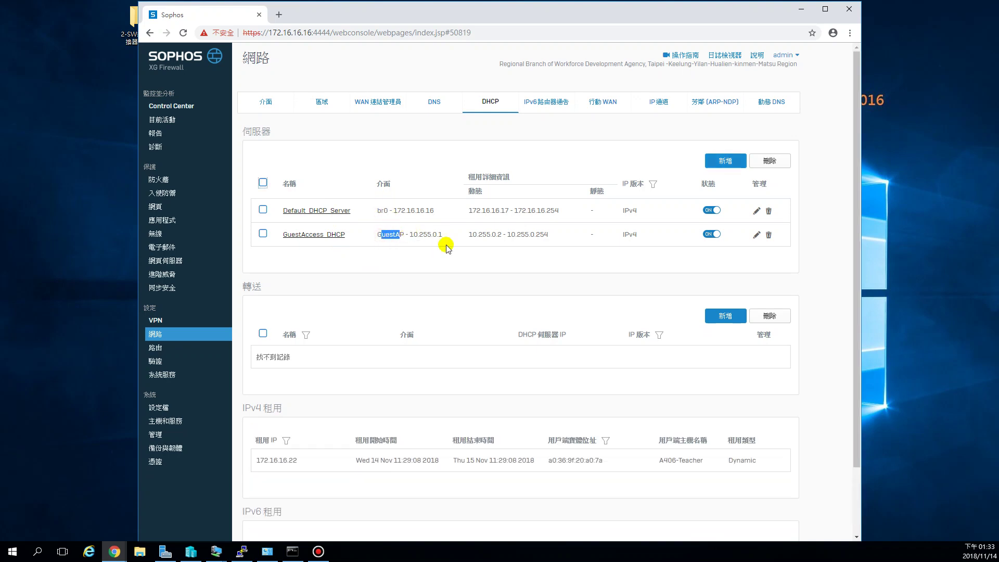
left_click(729, 163)
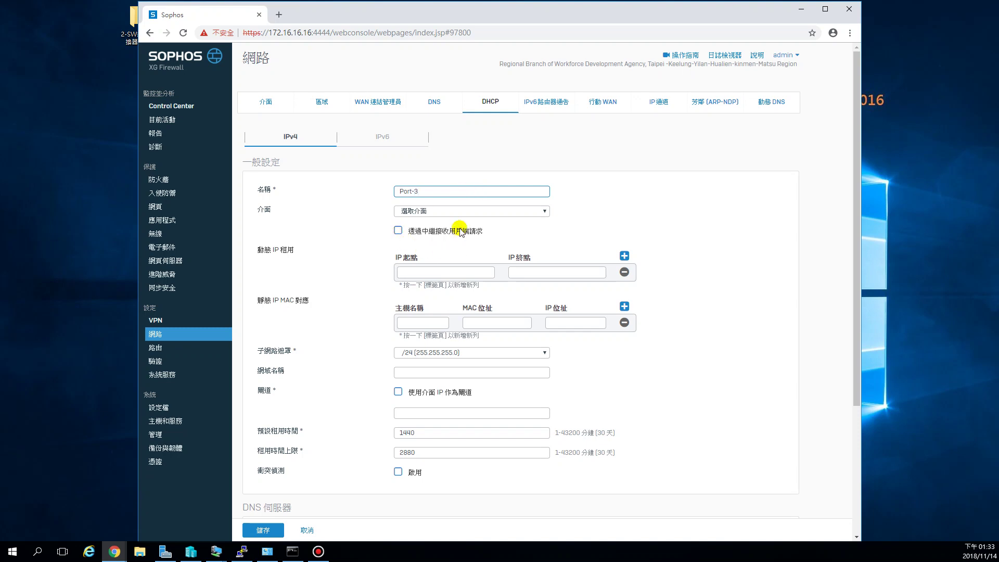
left_click(466, 210)
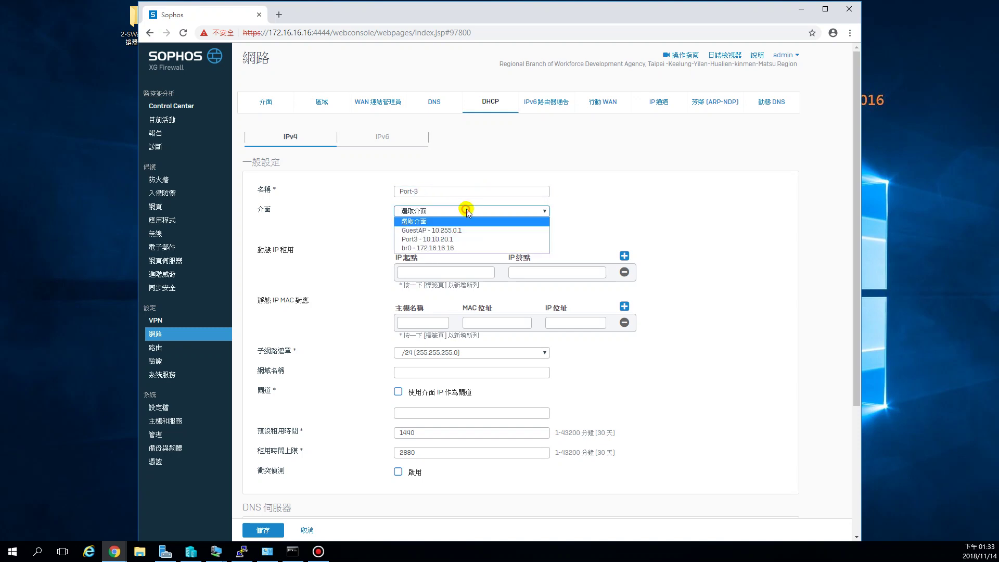
left_click(460, 239)
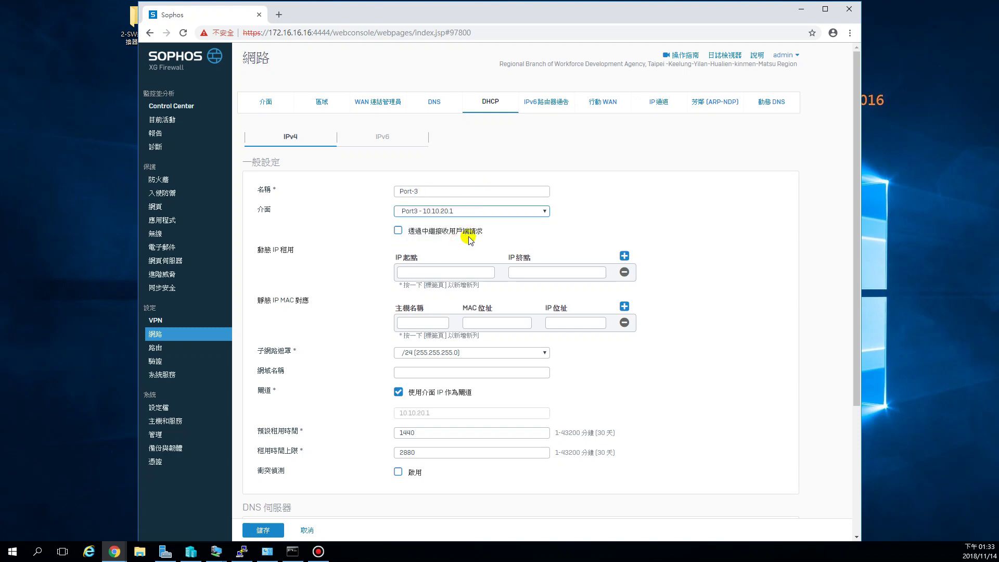
left_click(431, 271)
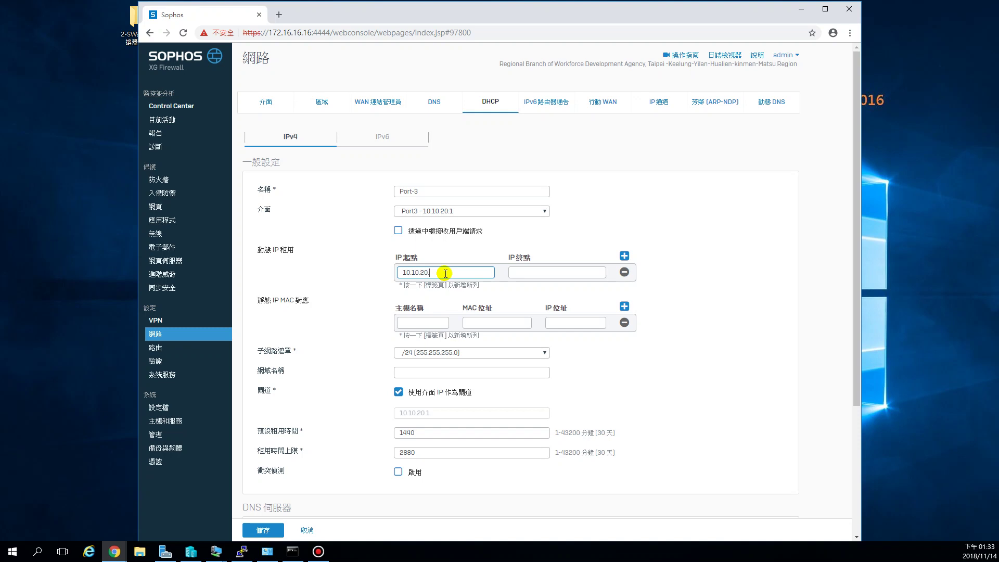
key("Tab")
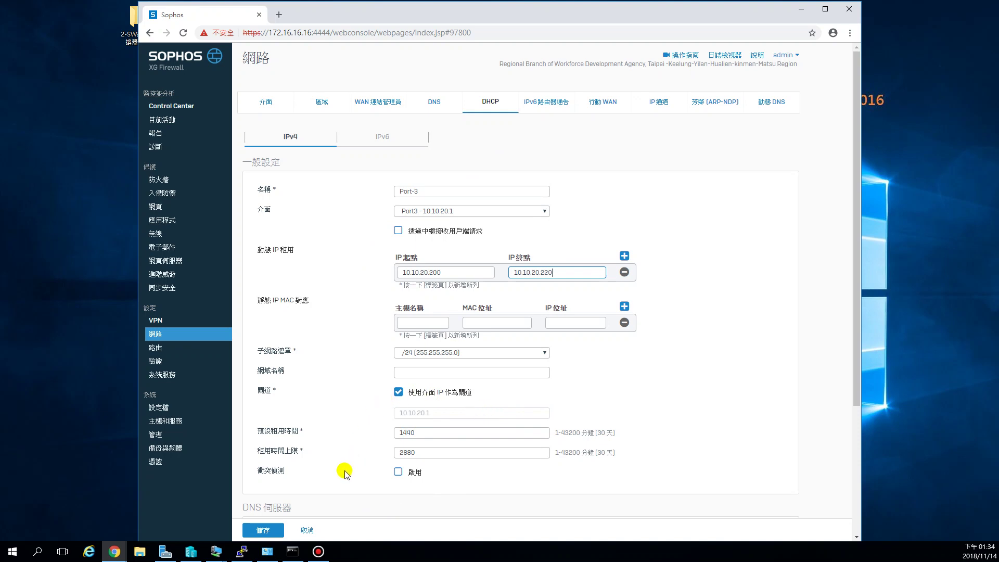
left_click(269, 530)
Step: Set the Port-3 server's primary DNS to 1.1.1.1 and secondary DNS to 8.8.8.8
scroll(410, 476, "down", 3)
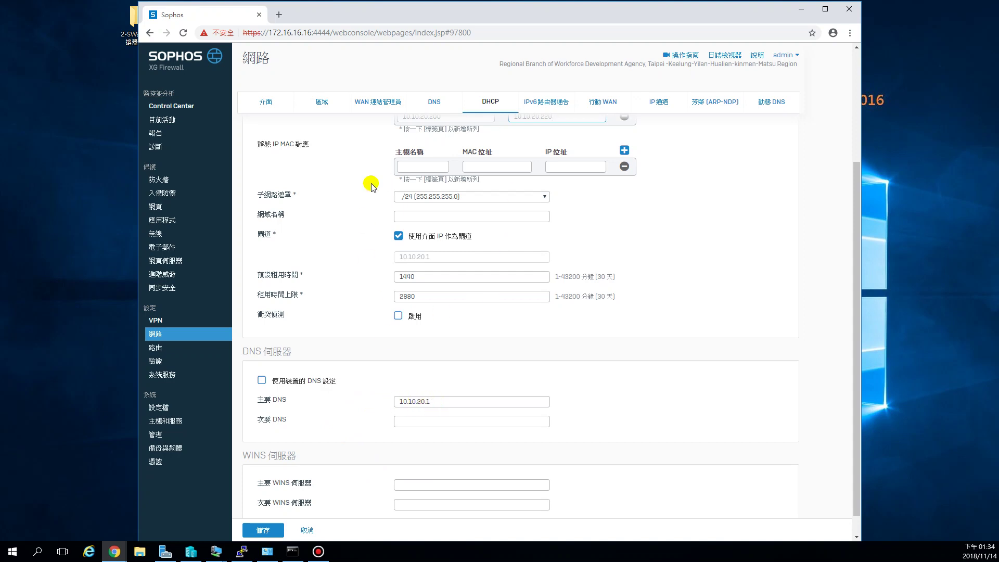
double_click(453, 404)
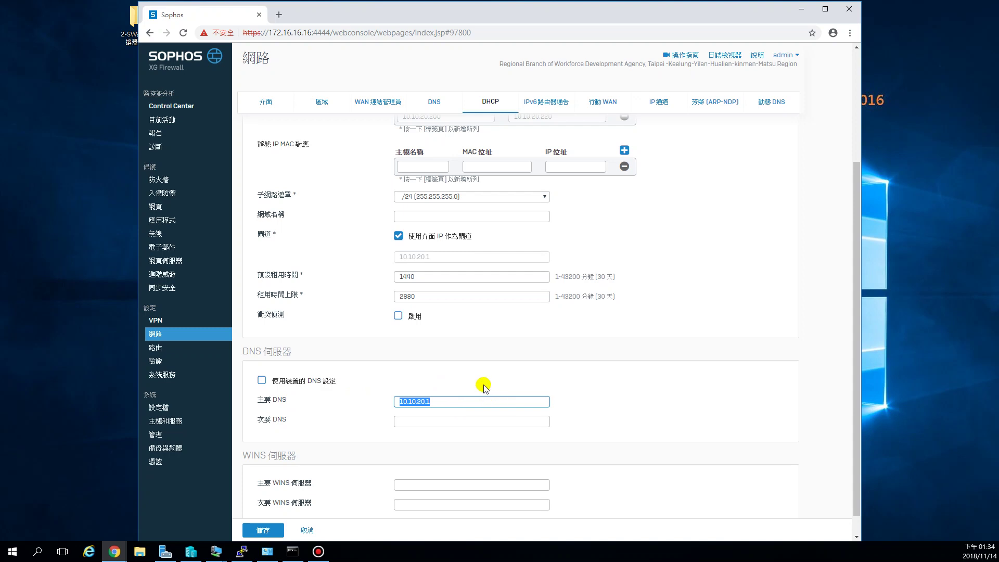
type("1")
left_click(443, 423)
type("8")
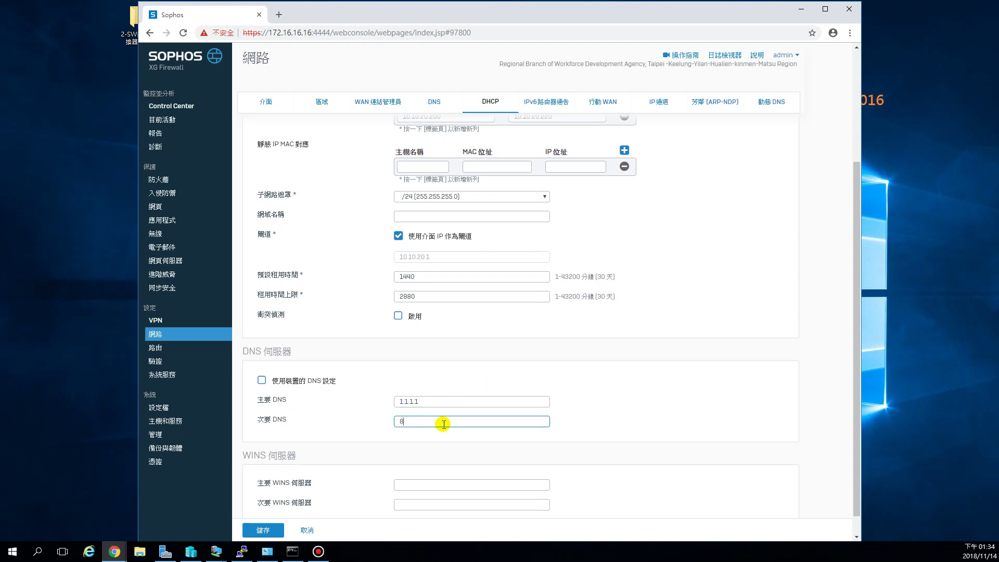
type(".8.8.8")
Step: Recheck the DNS entries and 10.10.20.200–10.10.20.220 lease range, then save the Port-3 server
scroll(542, 194, "up", 2)
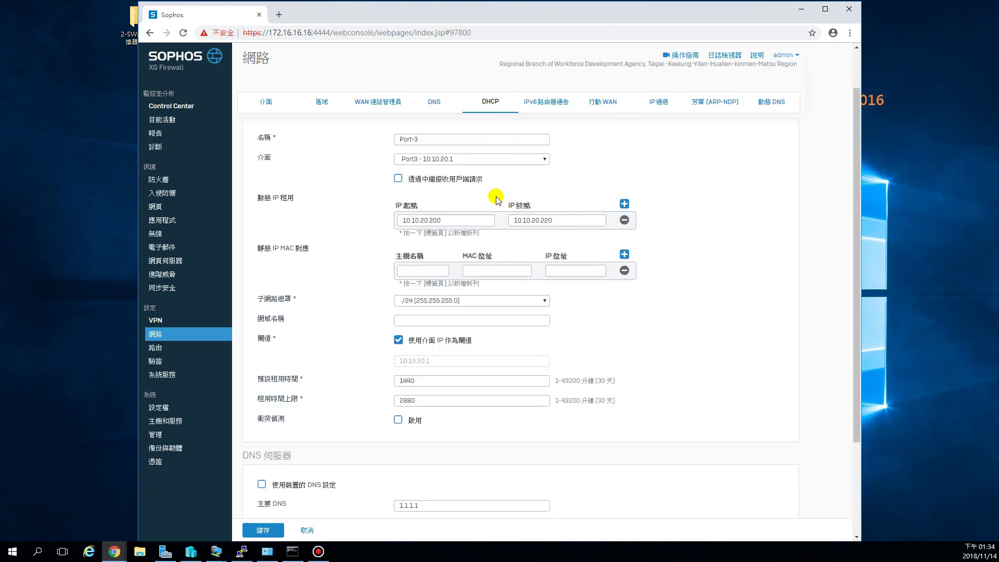
scroll(431, 525, "down", 2)
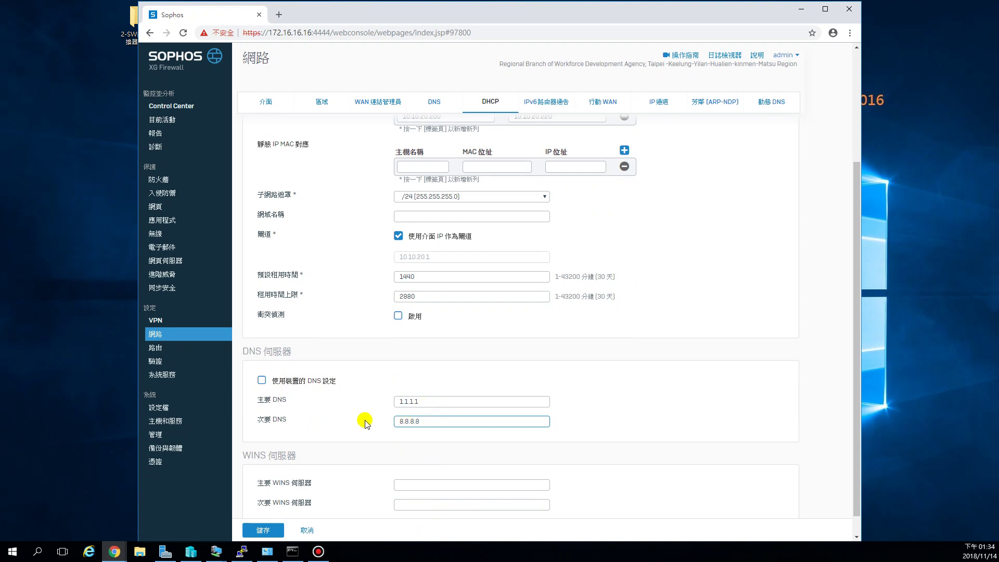
left_click(440, 401)
left_click(445, 426)
scroll(458, 447, "down", 1)
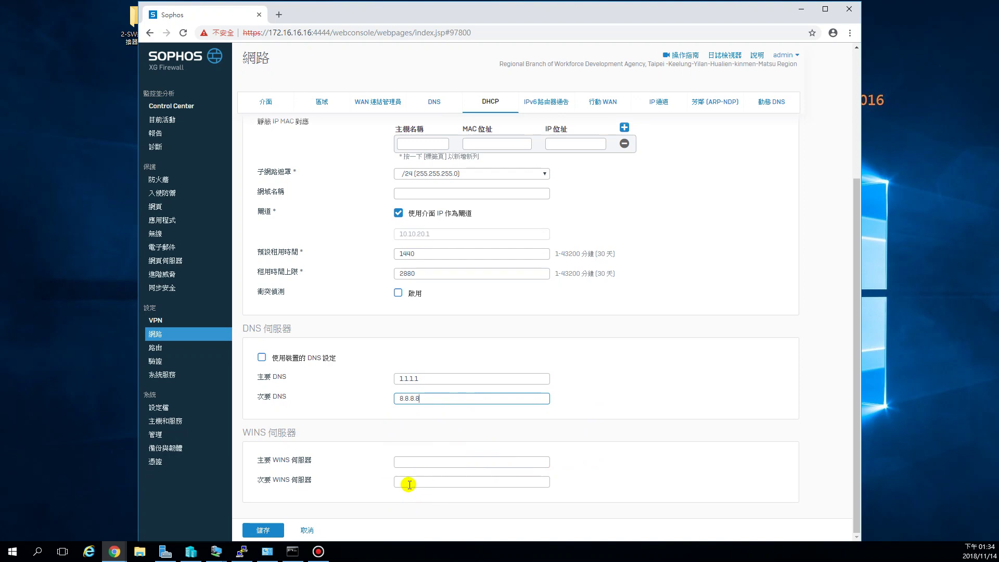
scroll(406, 484, "up", 1)
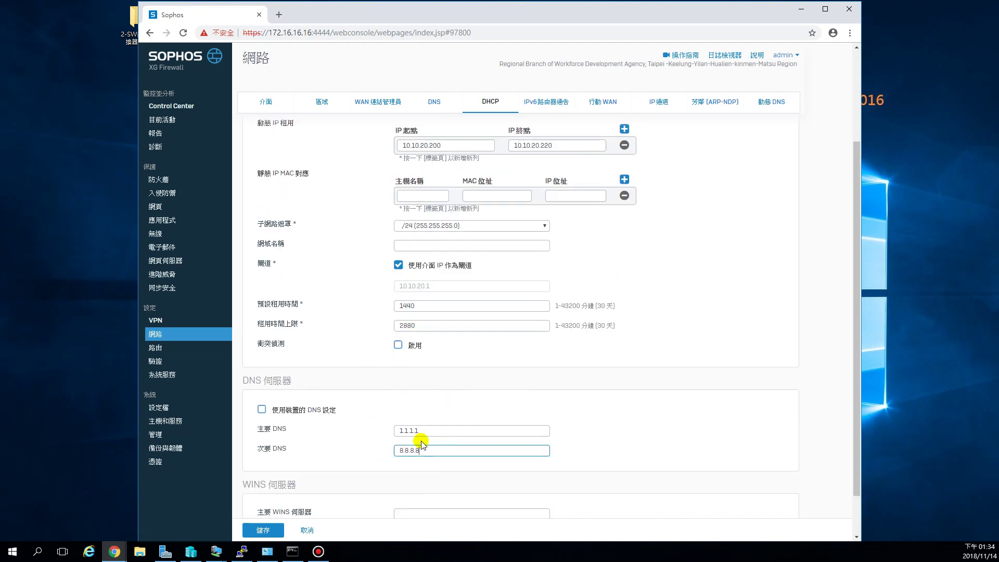
scroll(640, 352, "up", 2)
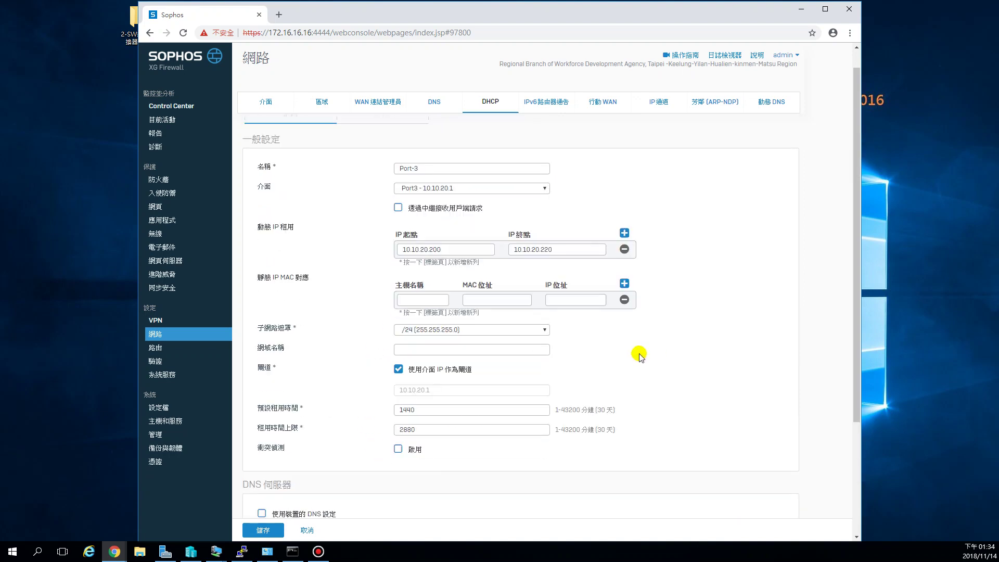
left_click(421, 249)
double_click(421, 248)
left_click(562, 251)
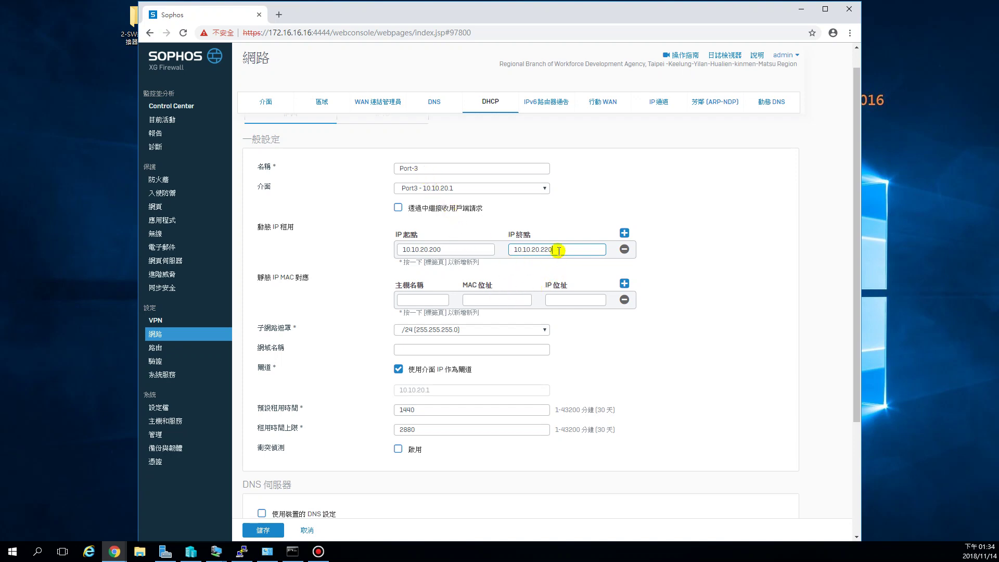
left_click(261, 531)
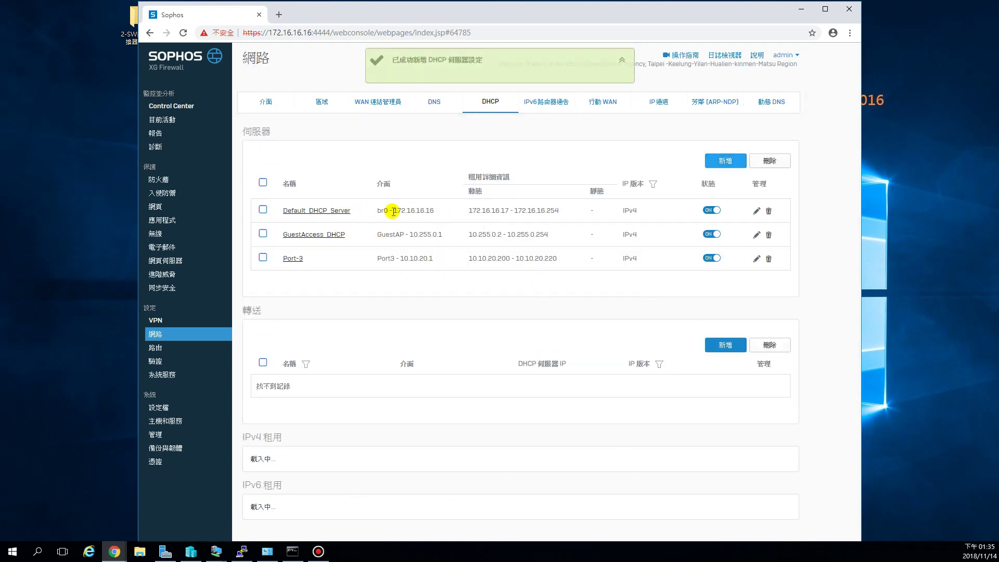
Step: Review the Port-3 row's interface Port3 - 10.10.20.1 and lease range 10.10.20.200 - 10.10.20.220
left_click_drag(376, 258, 550, 260)
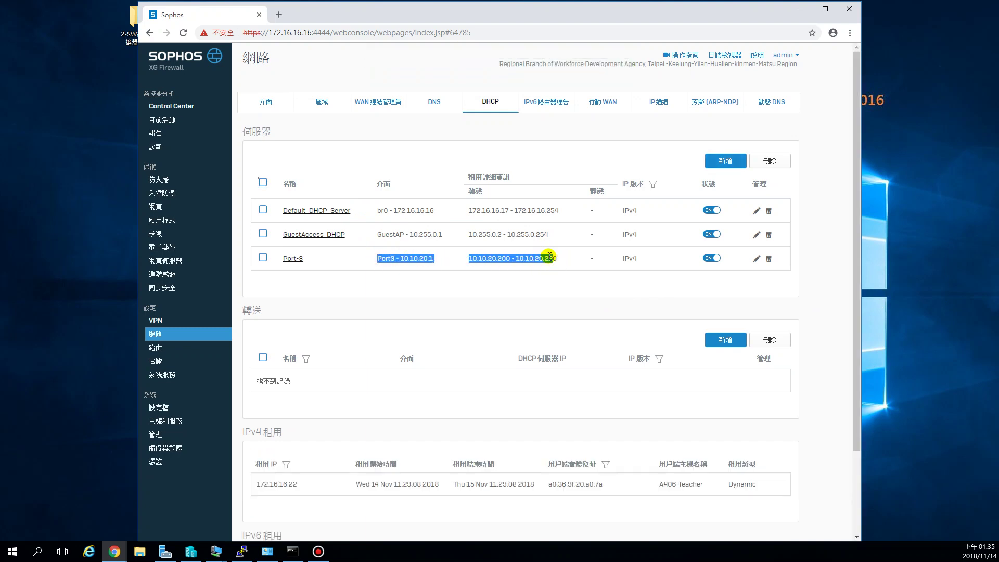
left_click(557, 263)
left_click_drag(558, 260, 472, 259)
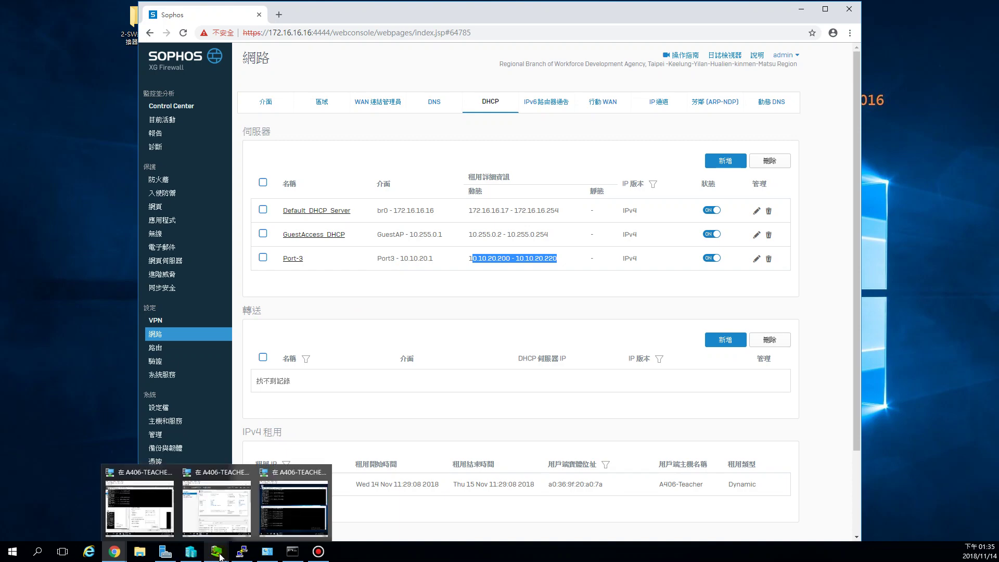
Step: Open Network Connections and compare the vEthernet (16.19-vSwitch) and 172.16.19-vSwitch adapters' status
mouse_move(162, 558)
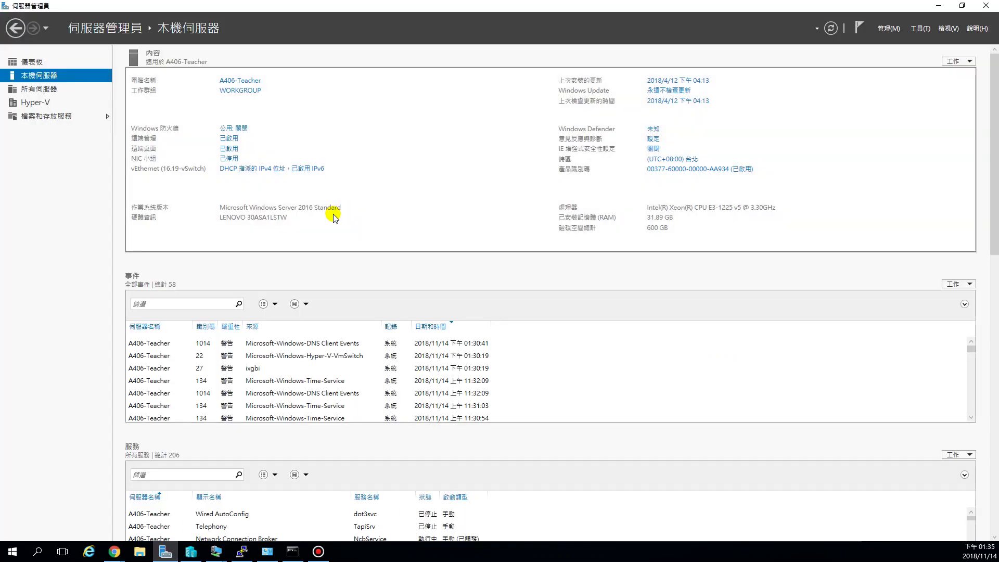
left_click(268, 172)
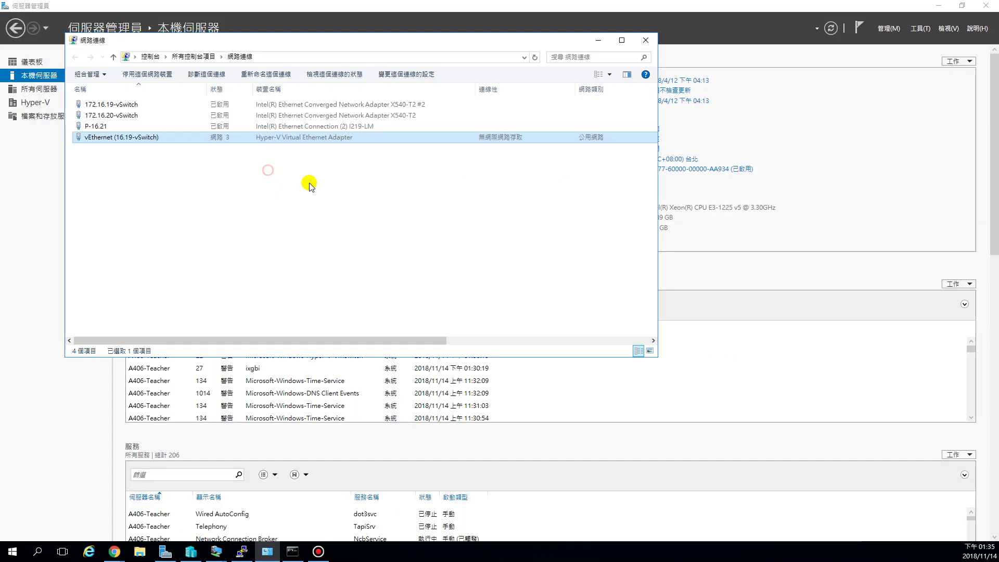
left_click(121, 142)
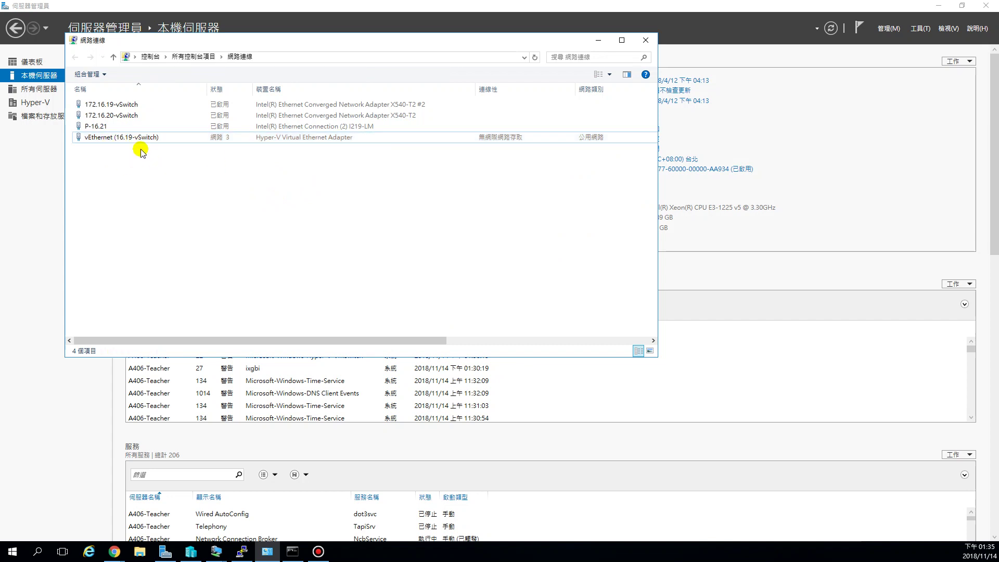
left_click(125, 138)
left_click(123, 105)
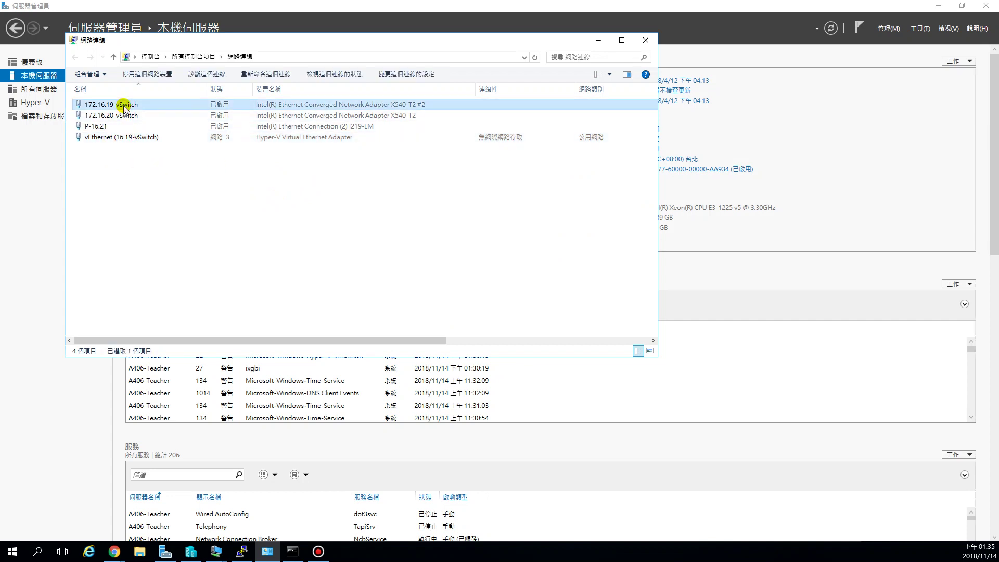
left_click(137, 138)
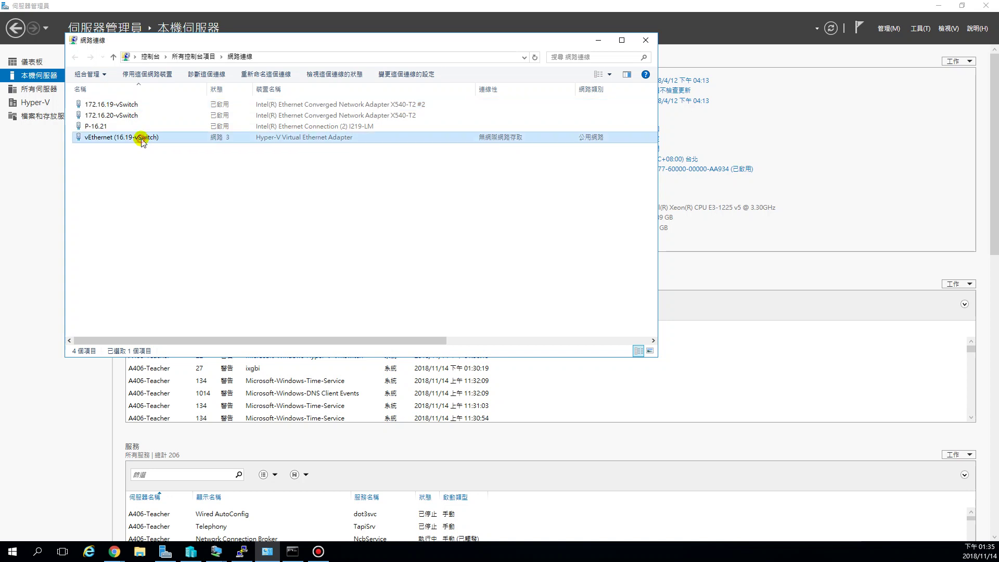
left_click(129, 106)
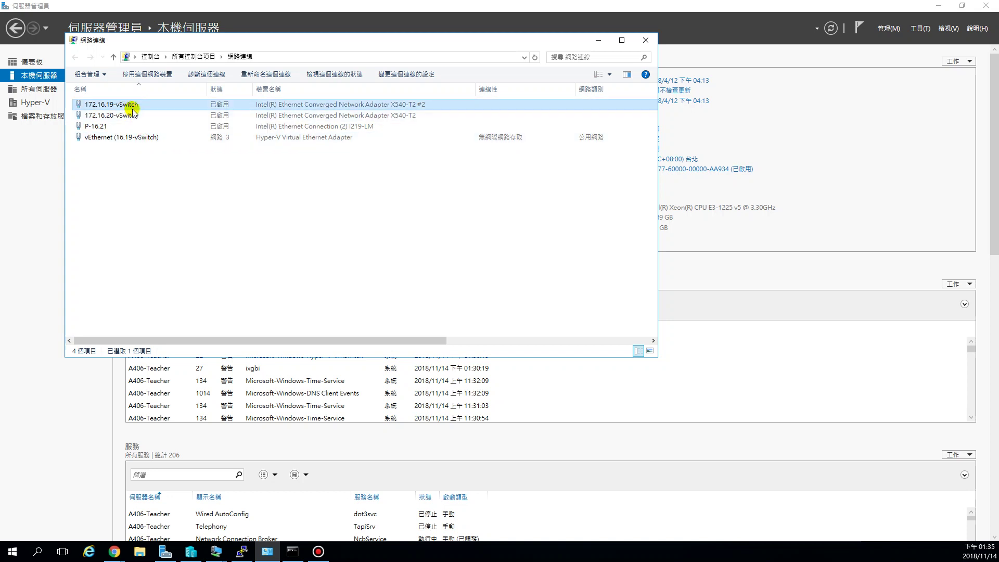
left_click(128, 139)
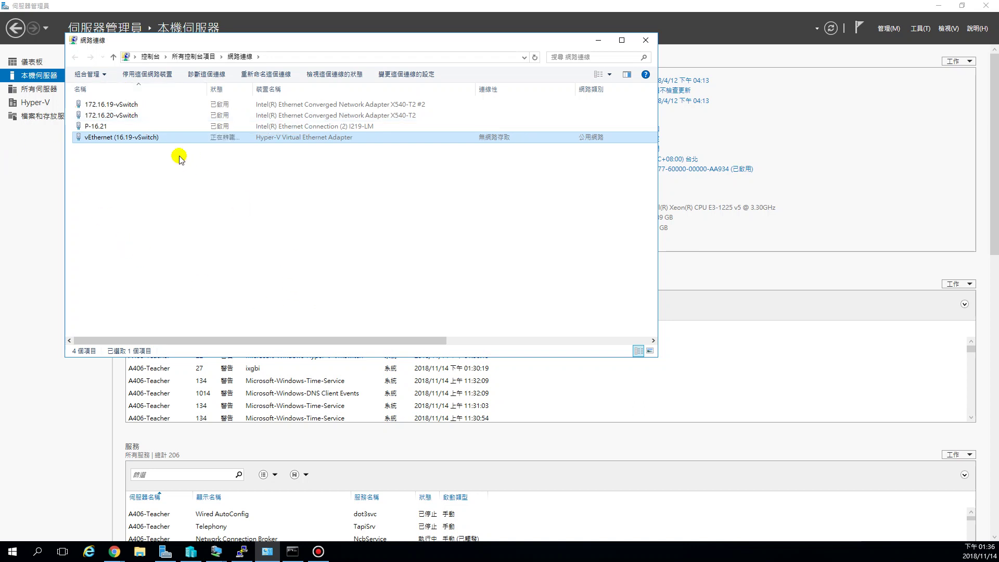
left_click(125, 106)
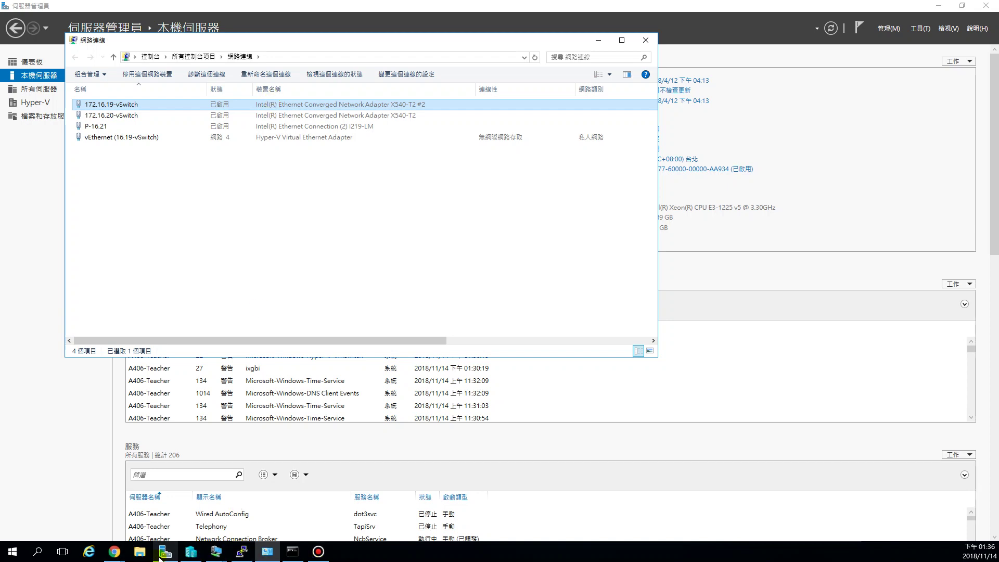
Step: Run ipconfig and confirm vEthernet (16.19-vSwitch) got 10.10.20.200 with gateway 10.10.20.1
mouse_move(114, 552)
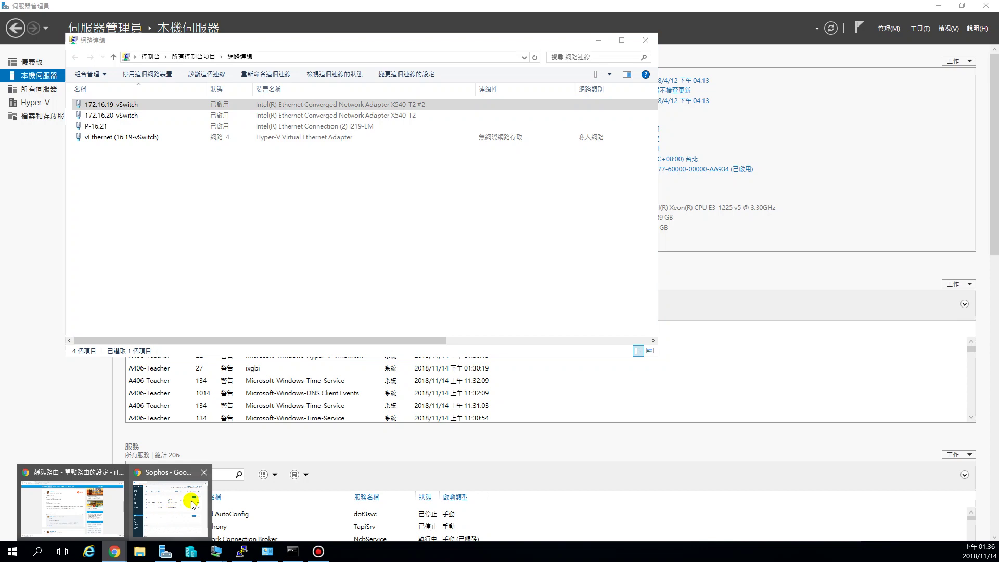
left_click(190, 501)
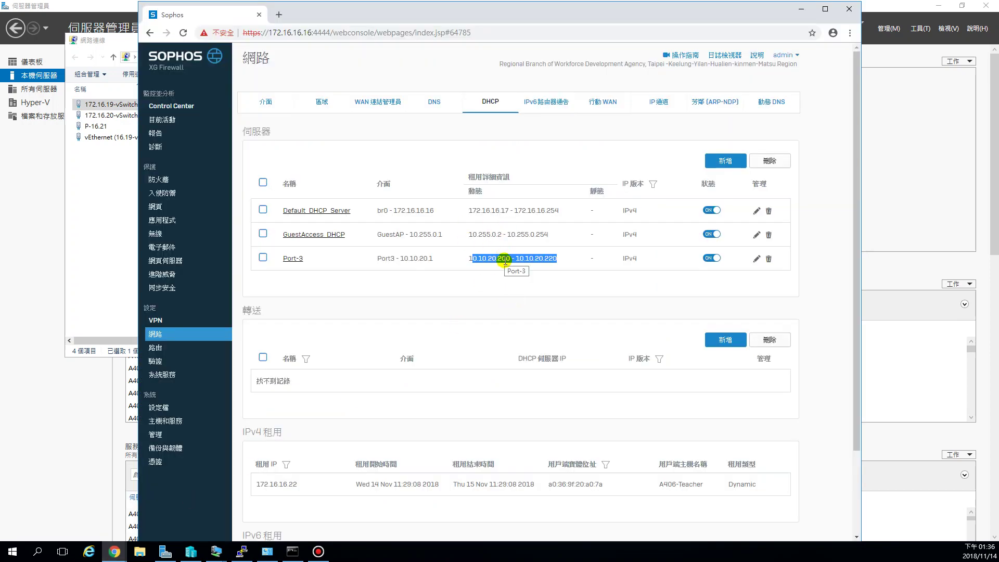
left_click(117, 252)
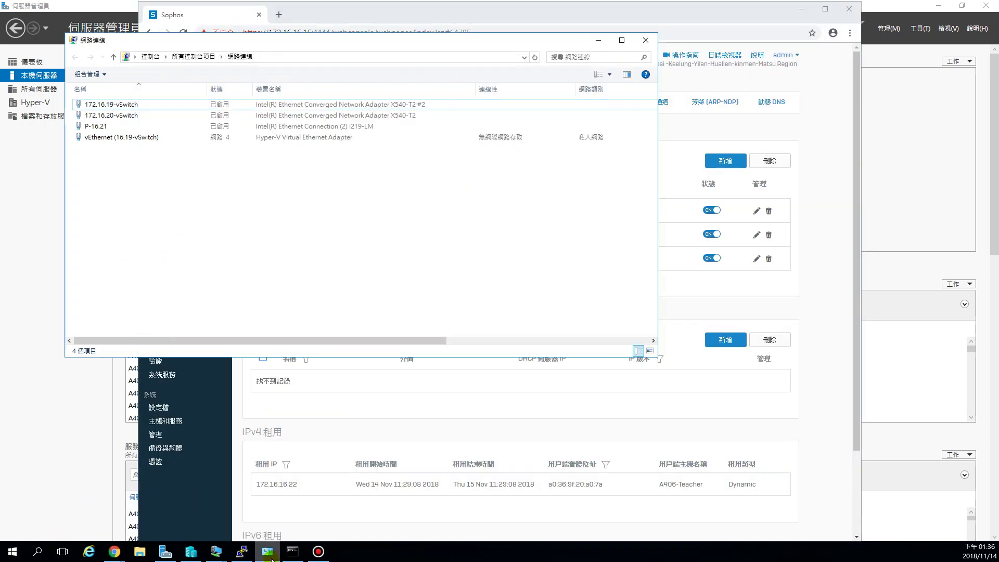
left_click(292, 551)
left_click_drag(623, 333, 635, 327)
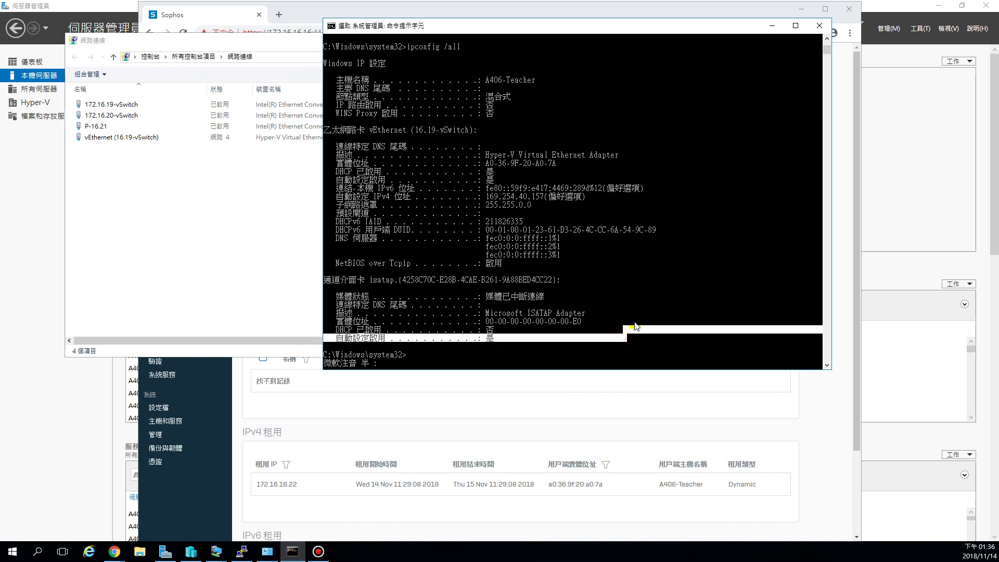
left_click(549, 354)
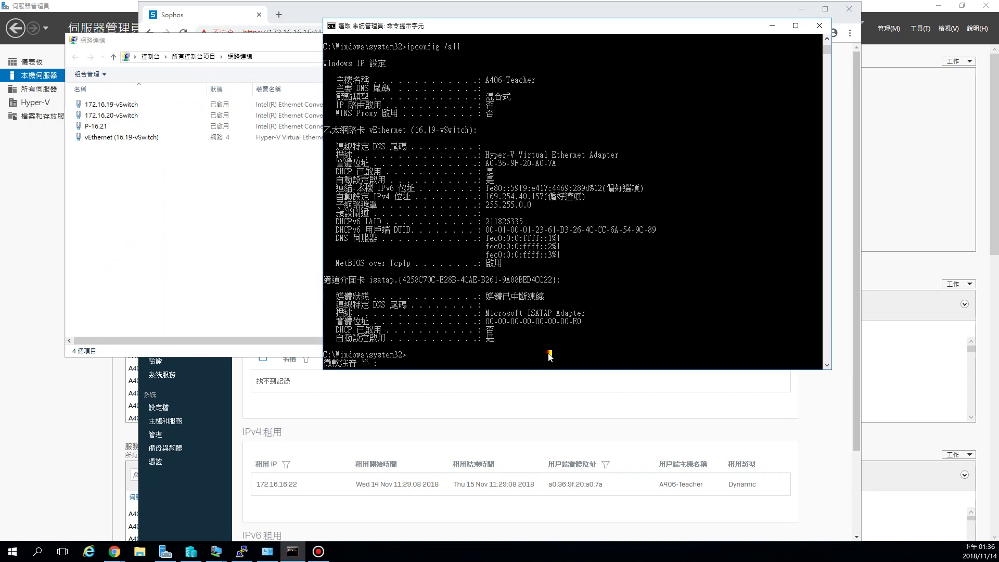
type("ip")
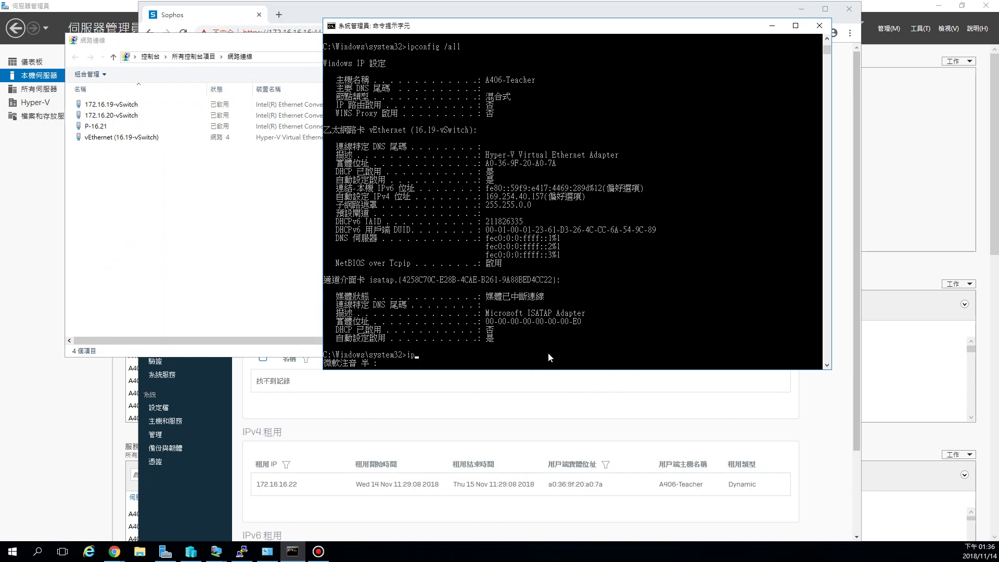
type("config")
key("Return")
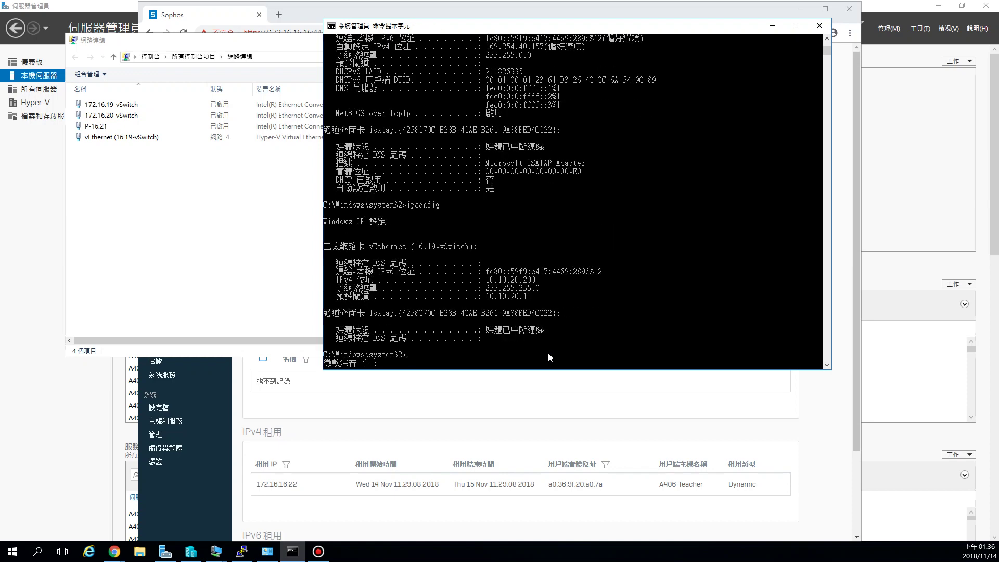
left_click(366, 251)
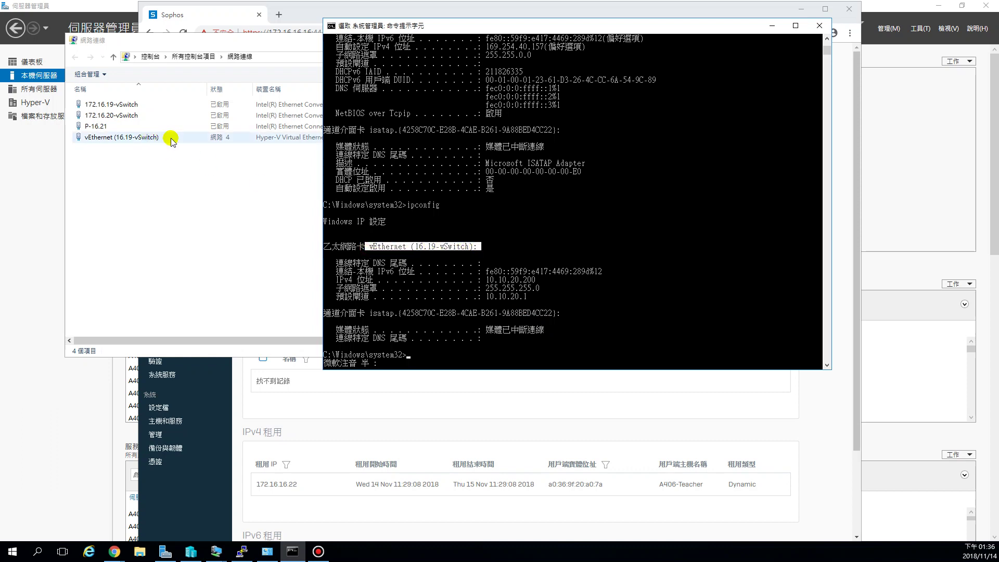
left_click_drag(487, 281, 523, 285)
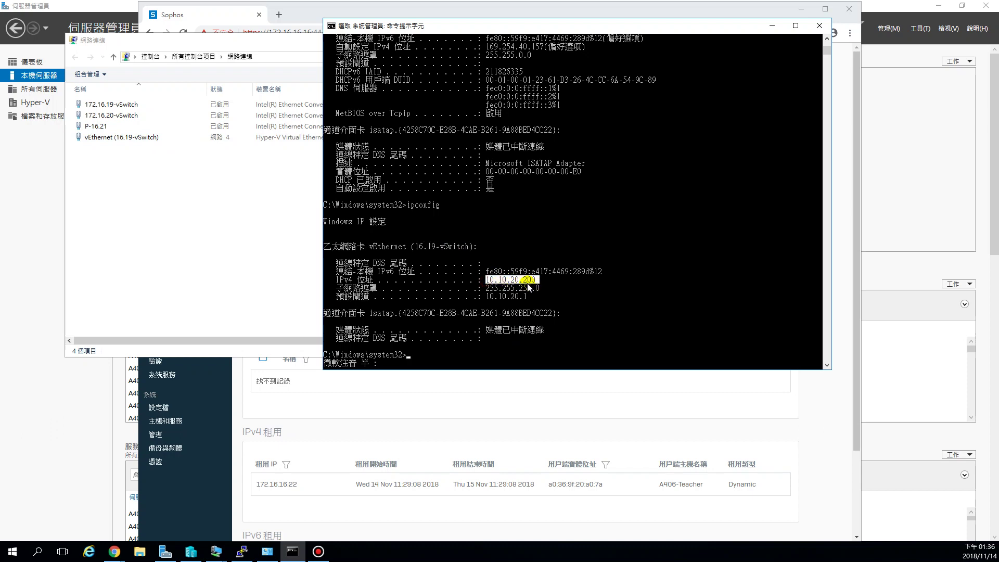
left_click(396, 417)
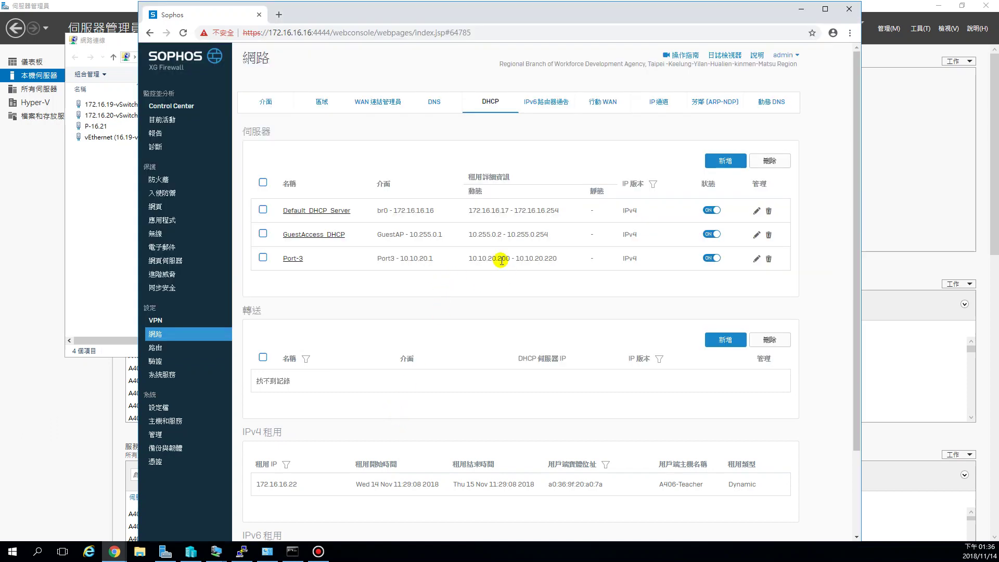
left_click_drag(510, 258, 472, 255)
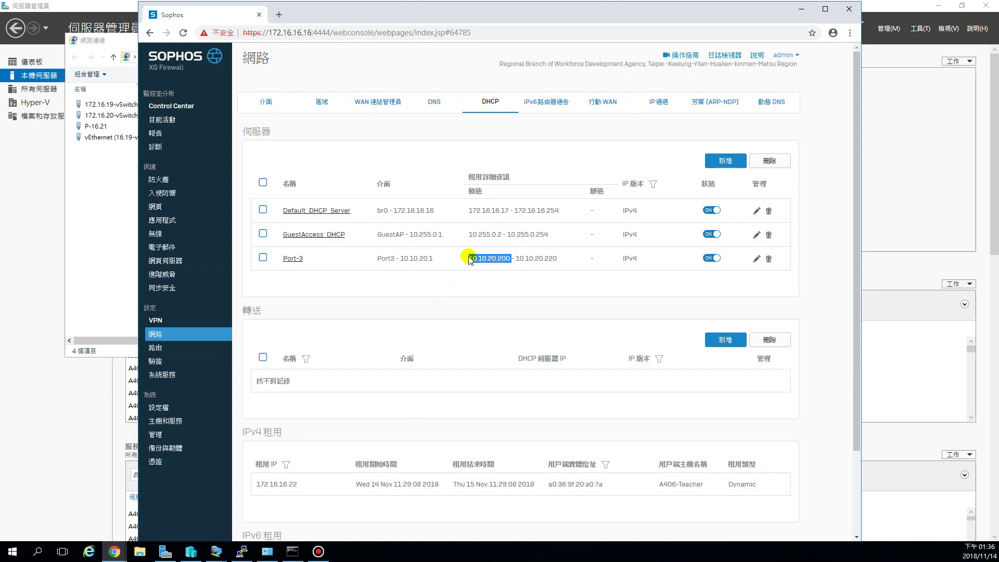
left_click(90, 214)
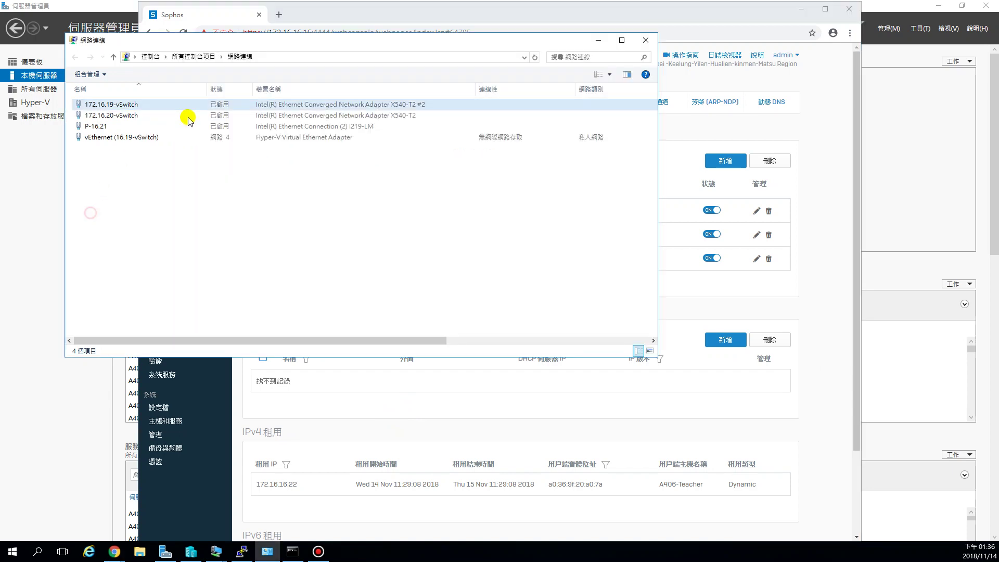
left_click(360, 9)
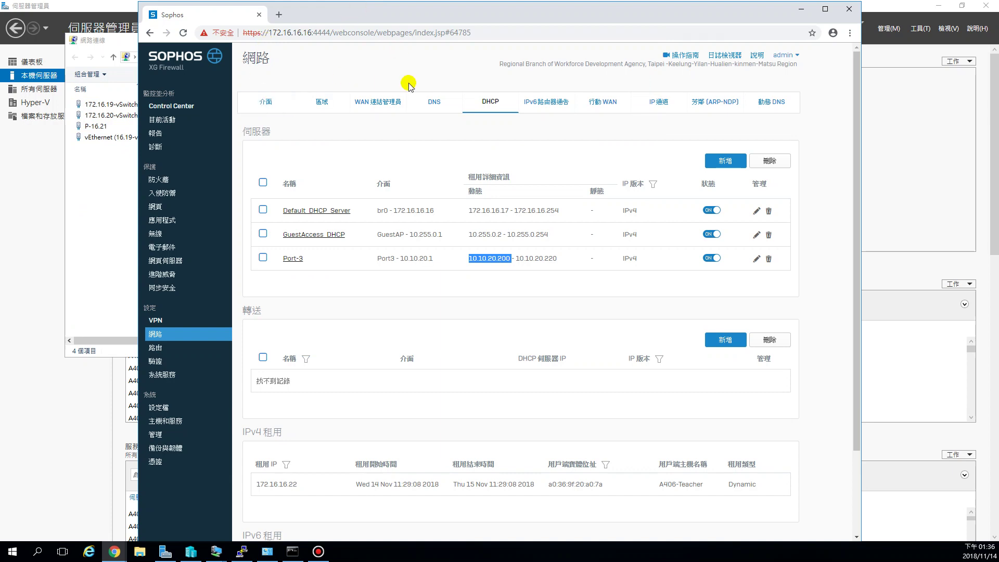
left_click(319, 110)
left_click(329, 103)
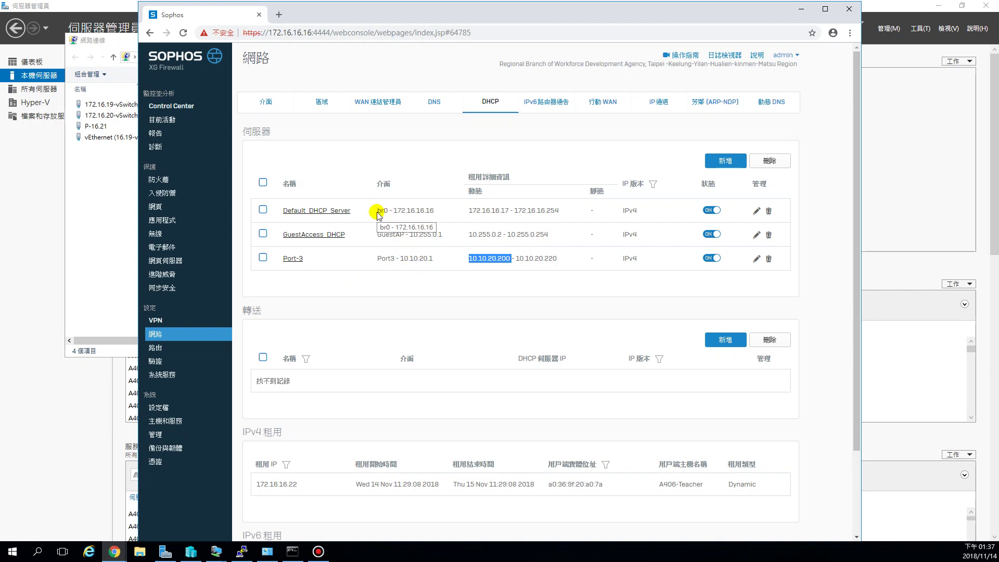
left_click(317, 264)
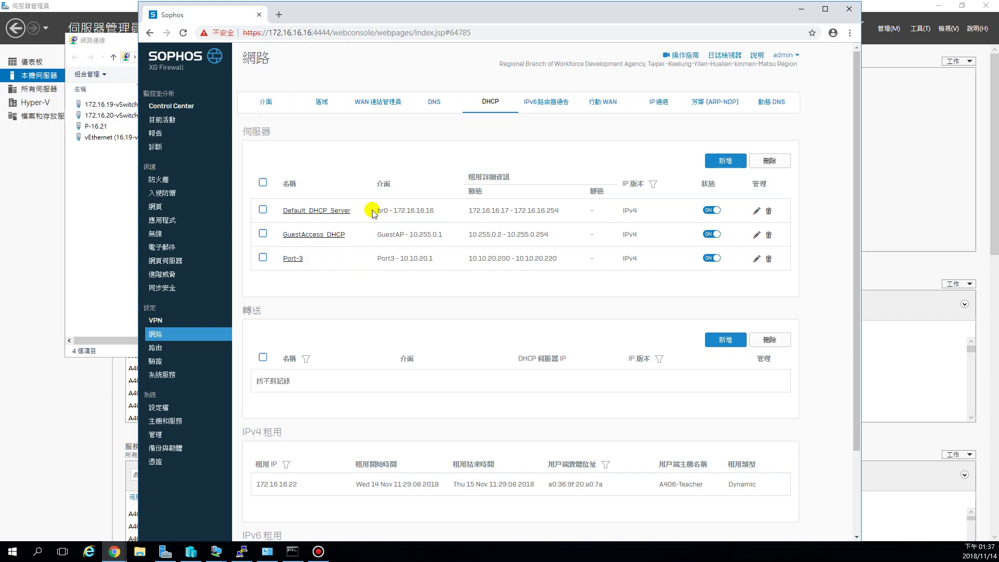
left_click_drag(391, 213, 383, 213)
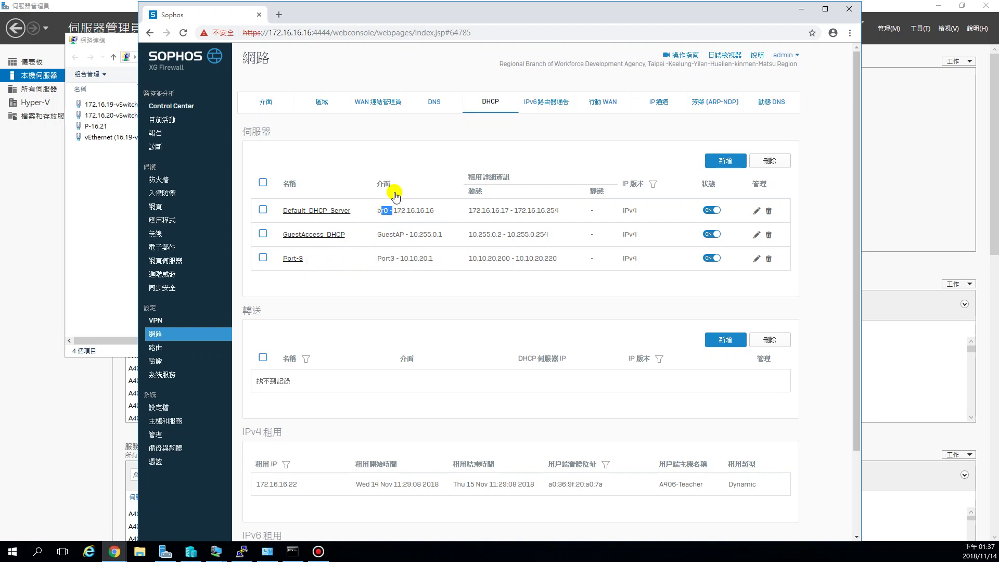
left_click(431, 32)
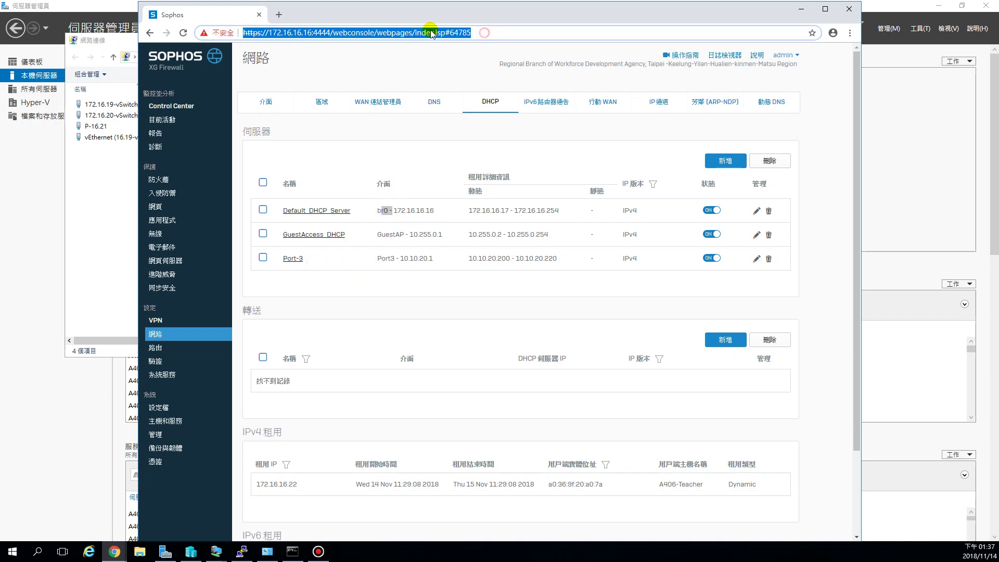
Step: Show the Network interfaces with br0 at 172.16.16.16 expanded to members Port4 and Port1
left_click(158, 336)
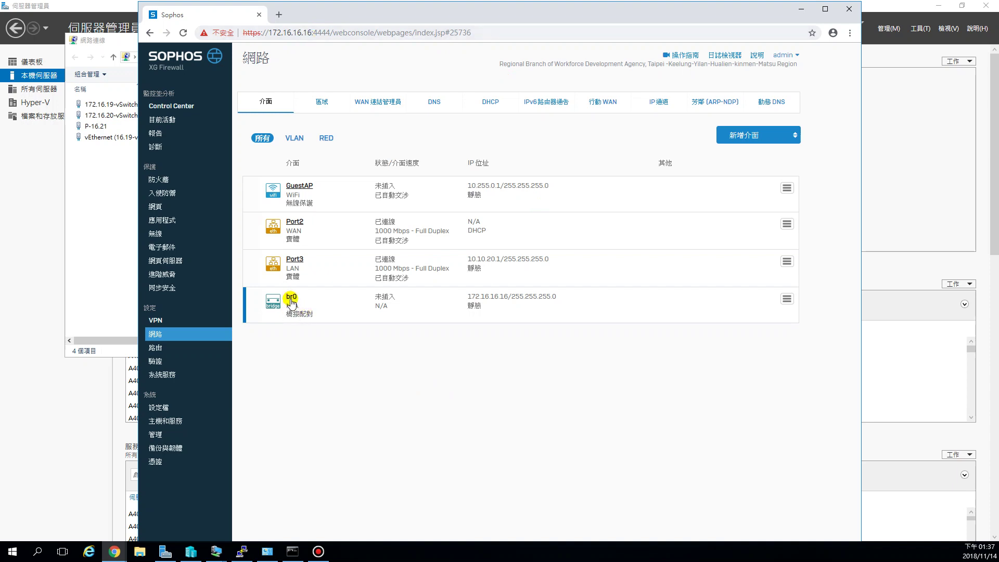
left_click(786, 299)
left_click_drag(504, 300, 471, 299)
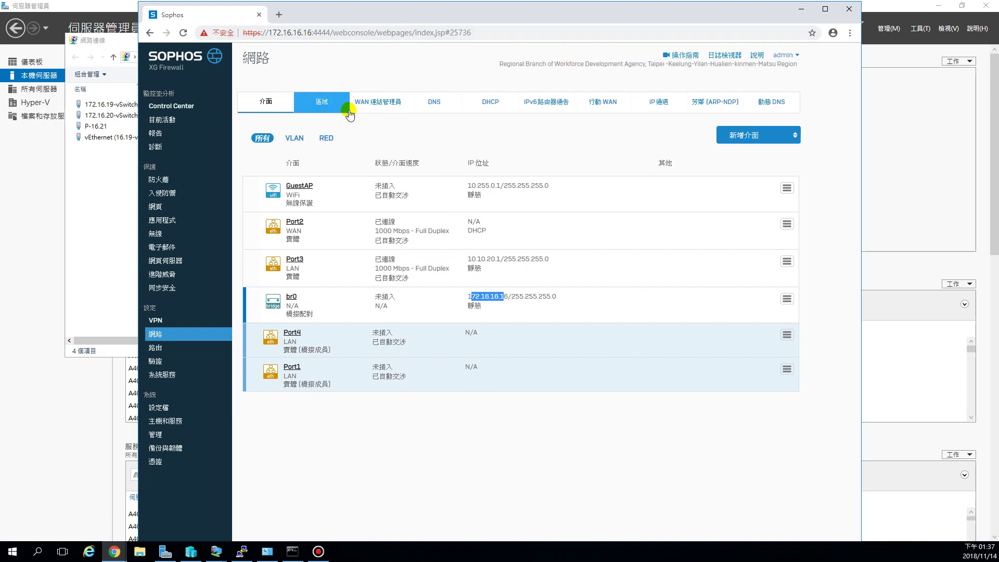
Step: Try deleting the br0 bridge, which is refused because the firewall is managed through it
left_click(787, 299)
left_click(763, 360)
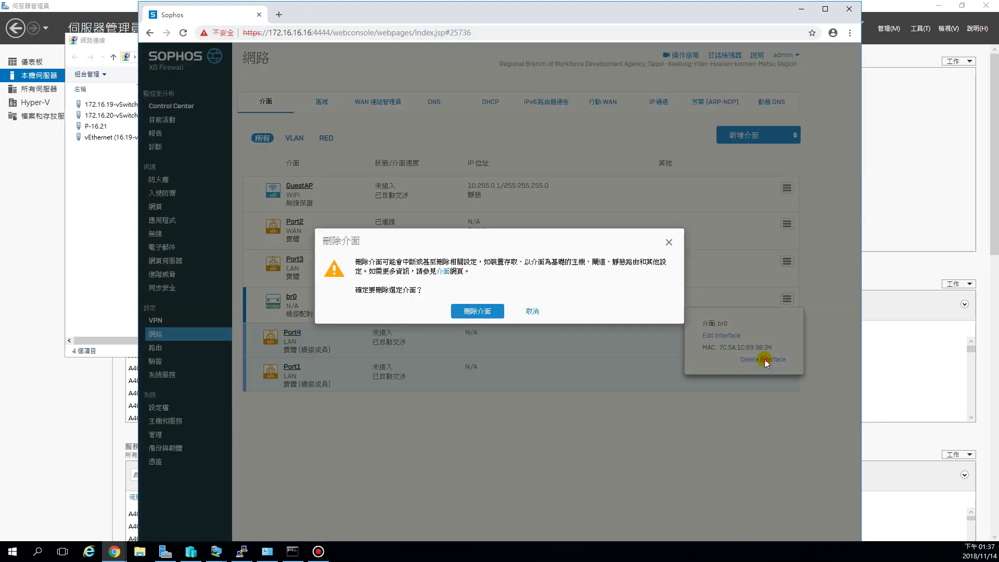
left_click(483, 312)
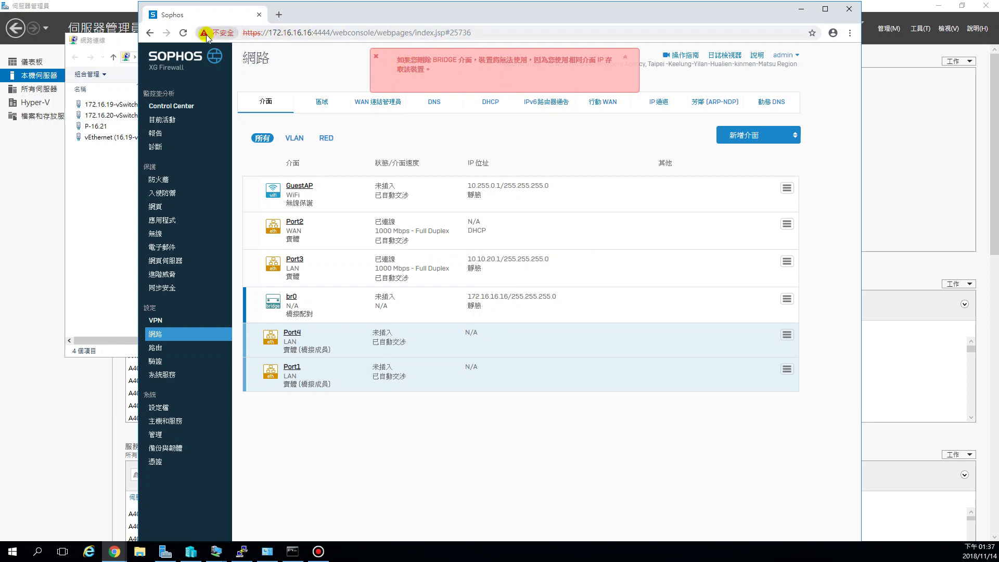
Step: Reload the firewall web console and return to the Network settings
left_click(181, 33)
left_click_drag(330, 32, 257, 30)
left_click(265, 33)
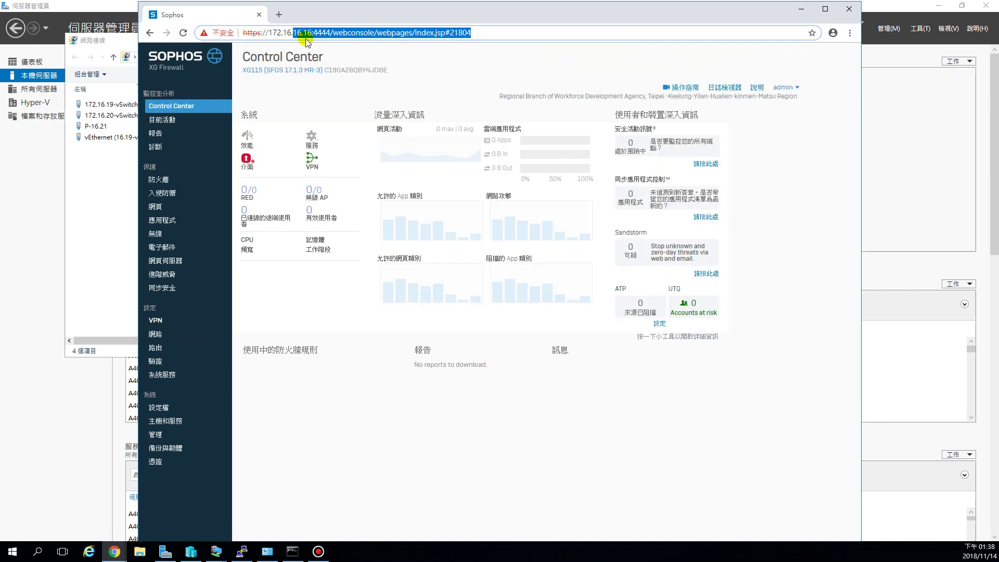
left_click(313, 32)
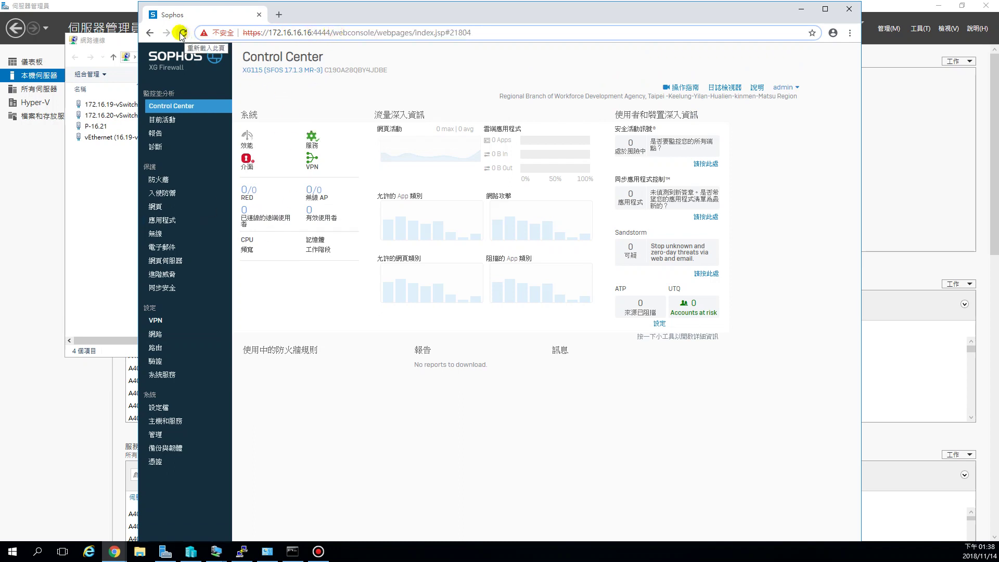
left_click(155, 333)
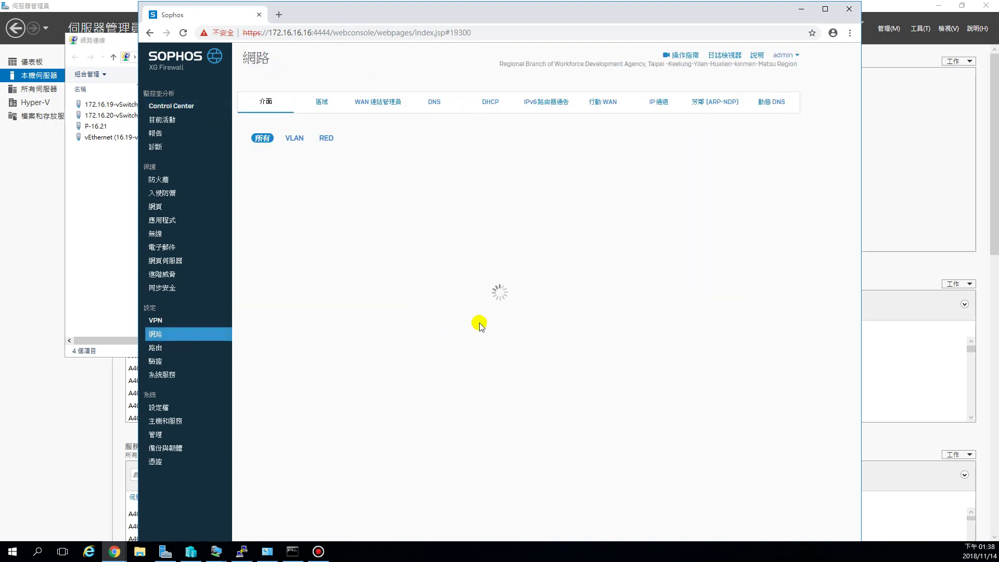
Step: Bring up the options menu for the br0 bridge at 172.16.16.16
left_click(310, 34)
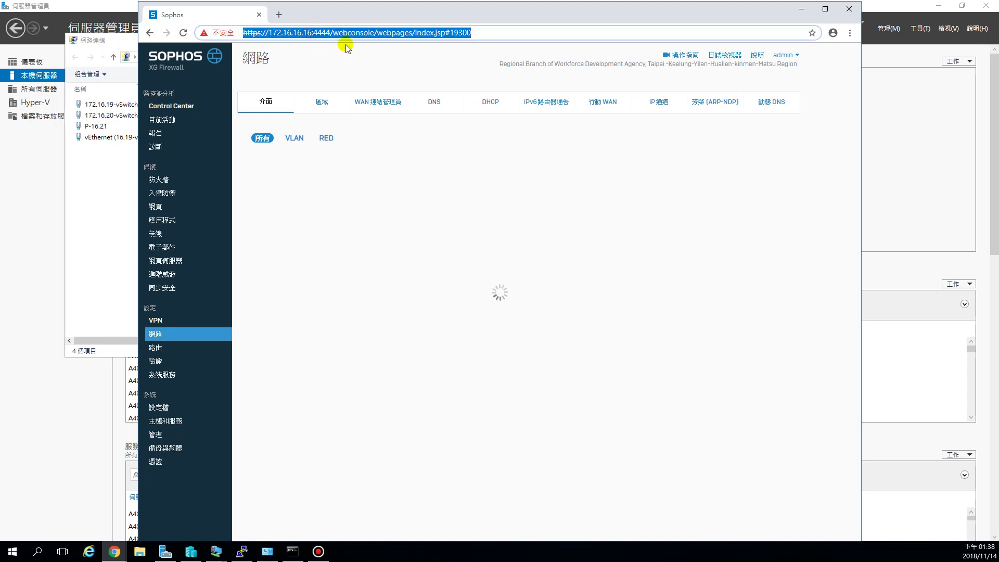
left_click(333, 32)
left_click_drag(312, 33, 297, 33)
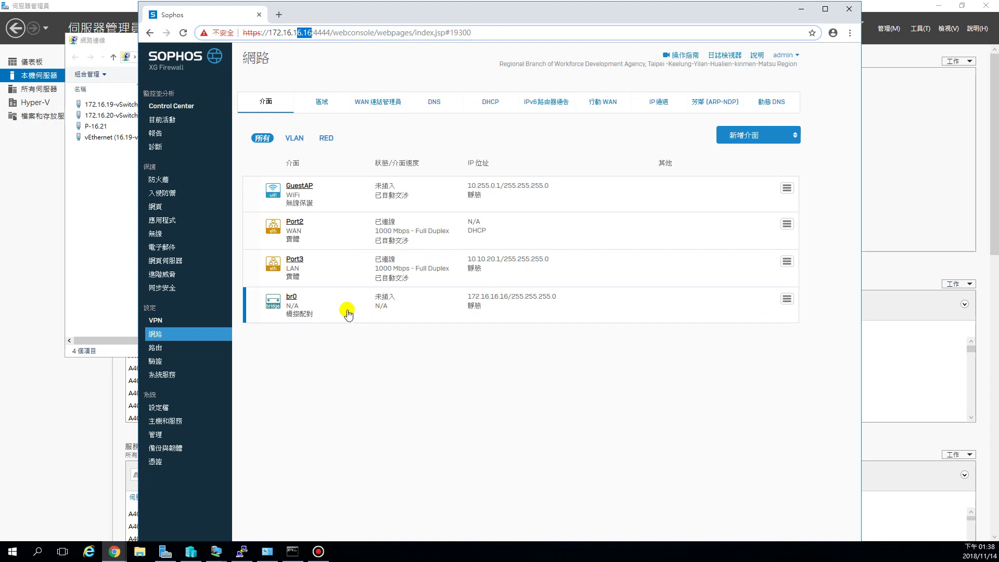
left_click(787, 299)
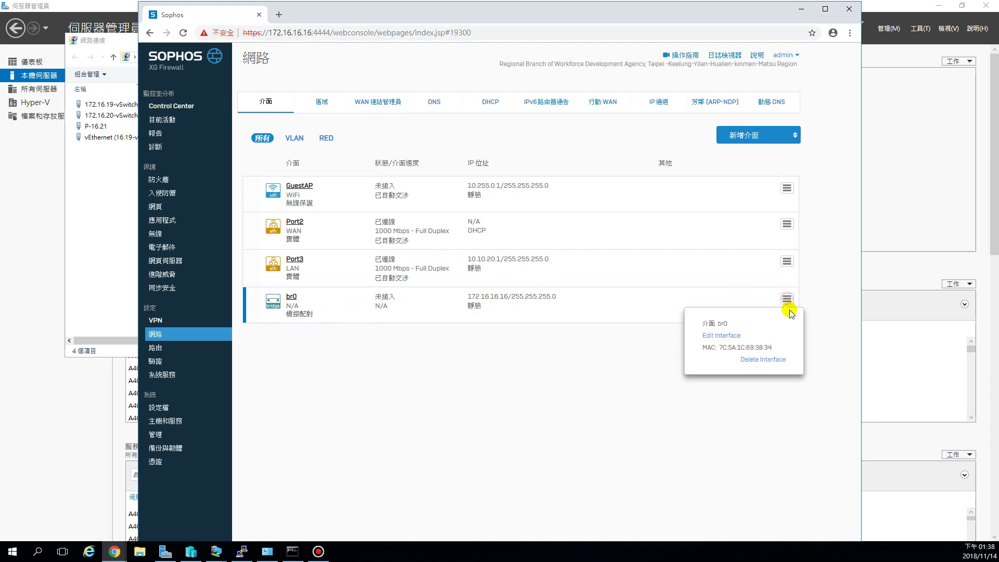
Step: Edit br0 to uncheck 'Enable routing on this bridge pair', then save and confirm the update
left_click(720, 336)
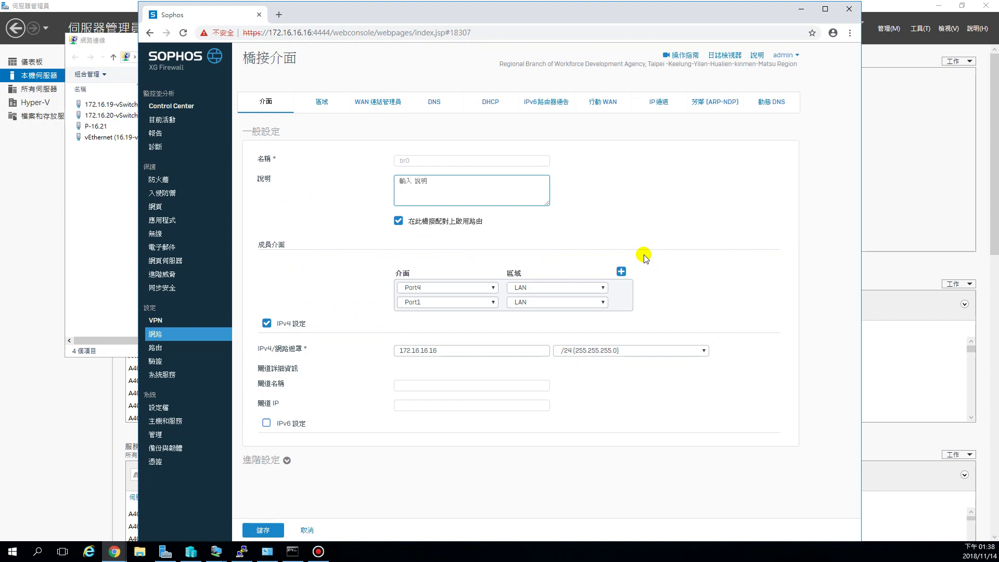
left_click(398, 223)
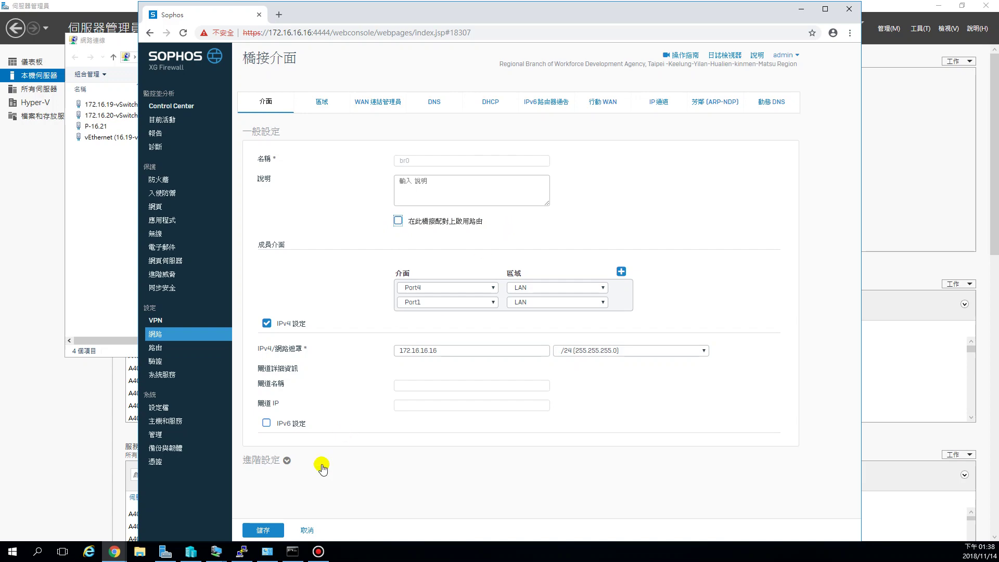
left_click(263, 530)
left_click(482, 322)
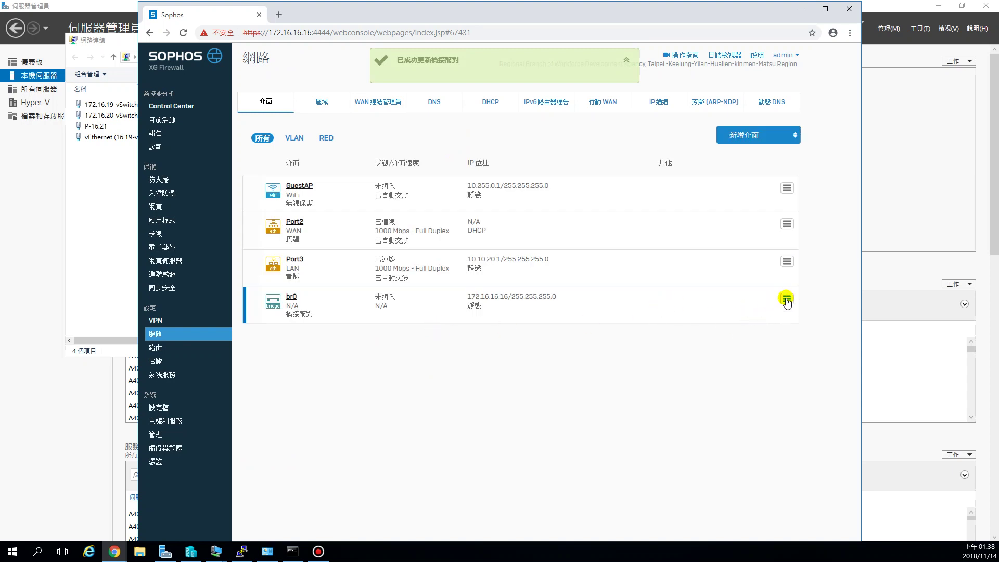
Step: Attempt to delete the br0 bridge, then reload the console back to Control Center
mouse_move(784, 303)
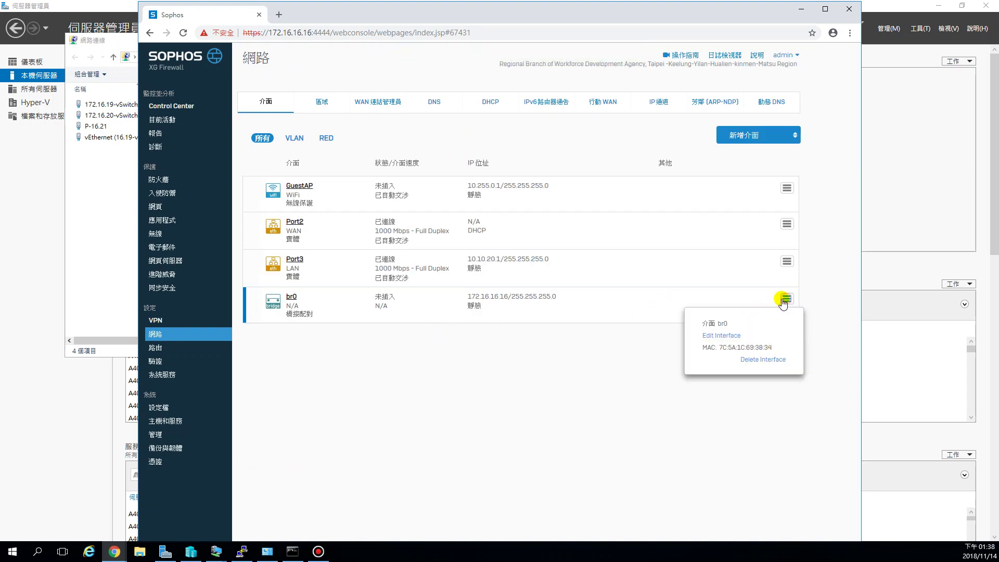
left_click(761, 363)
left_click(477, 313)
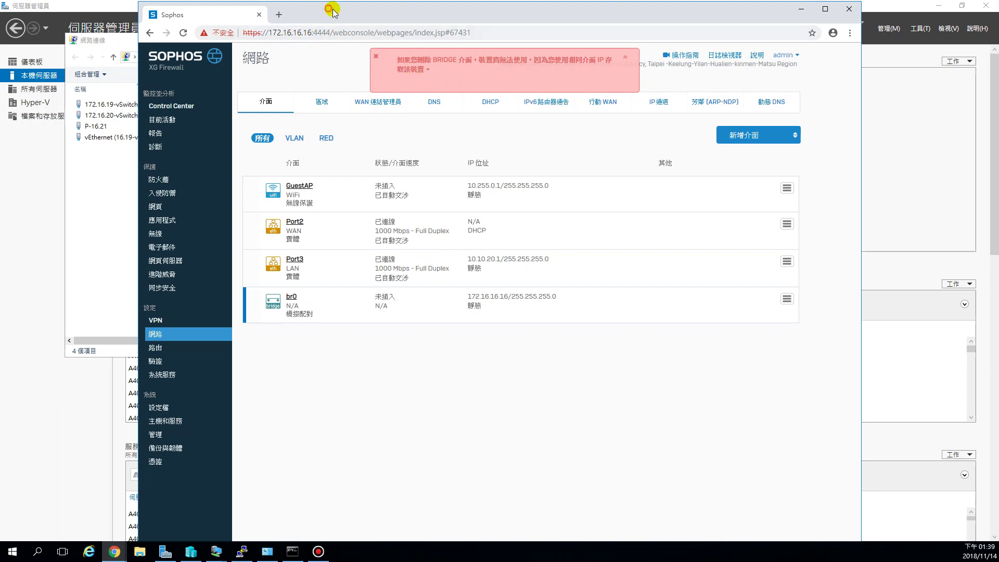
left_click(183, 33)
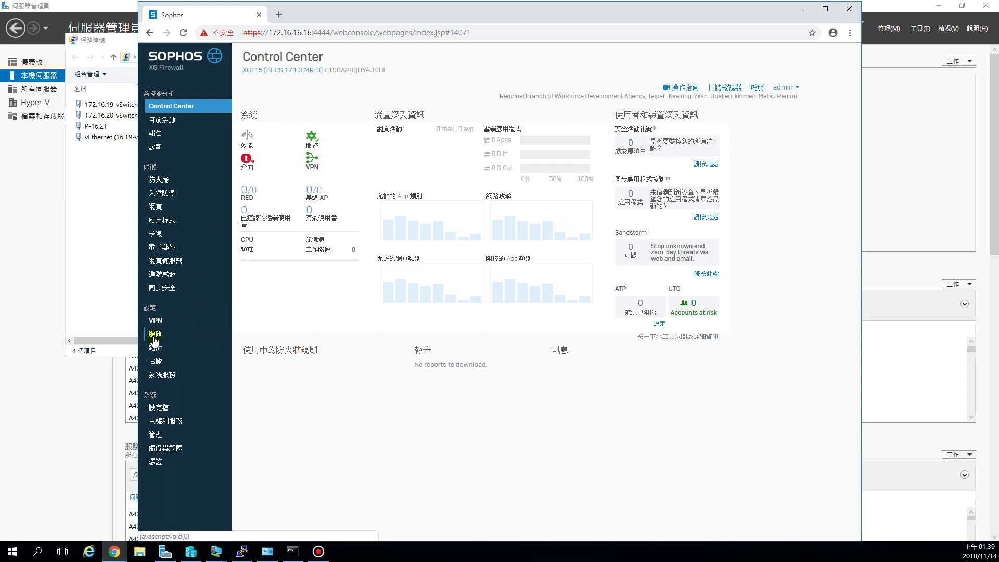
left_click(155, 335)
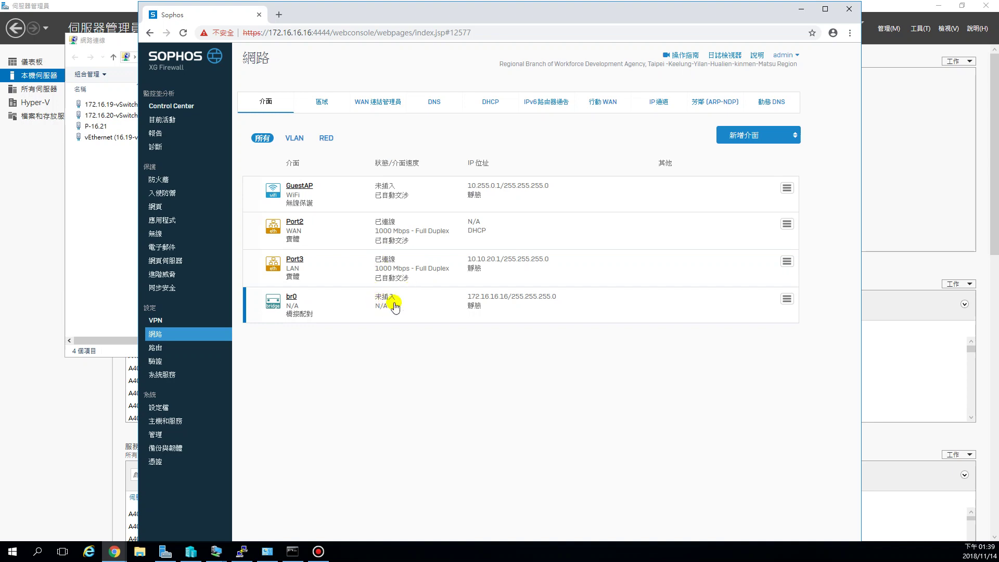
left_click(269, 33)
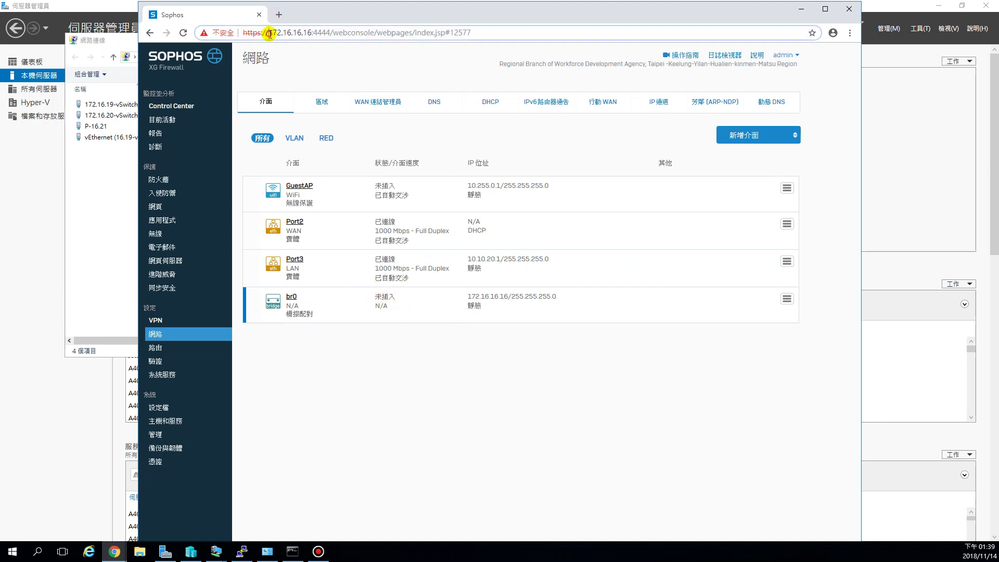
left_click_drag(270, 32, 317, 33)
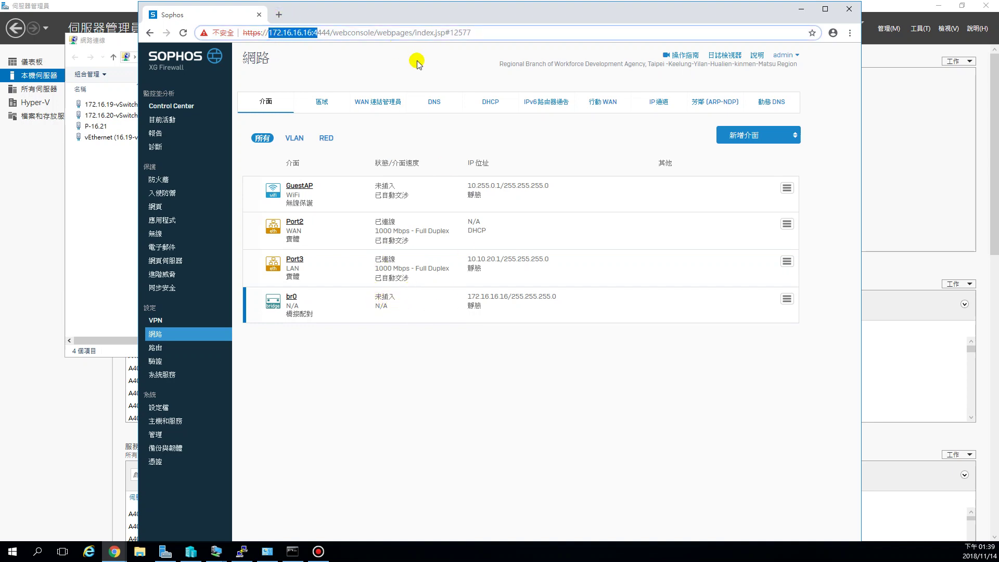
type("10.10.")
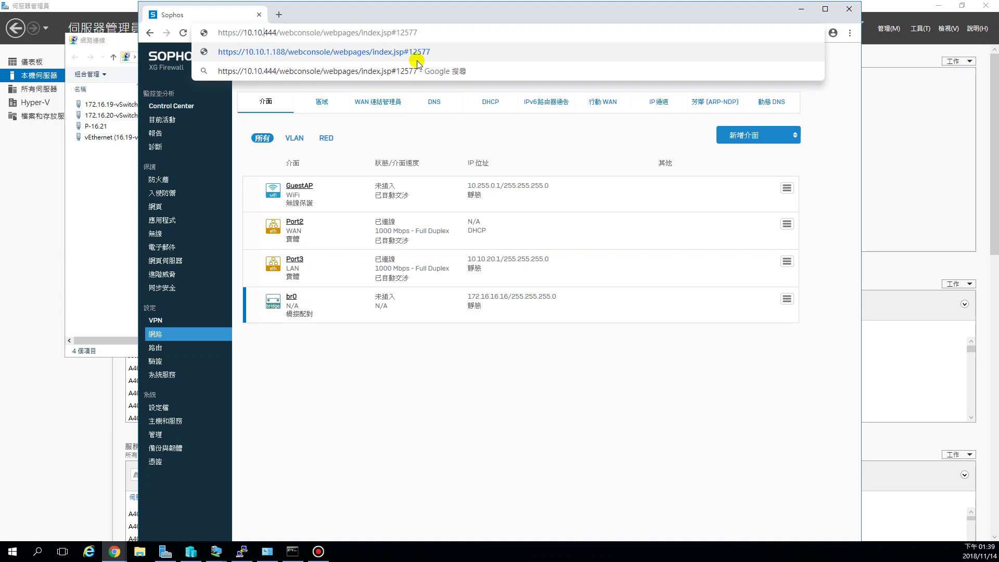
type("20.1")
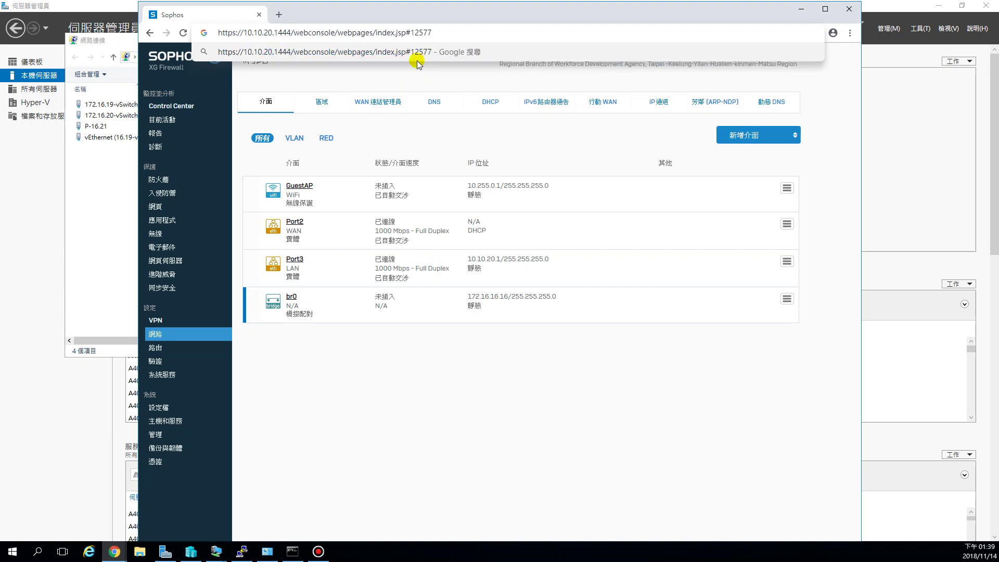
type(":")
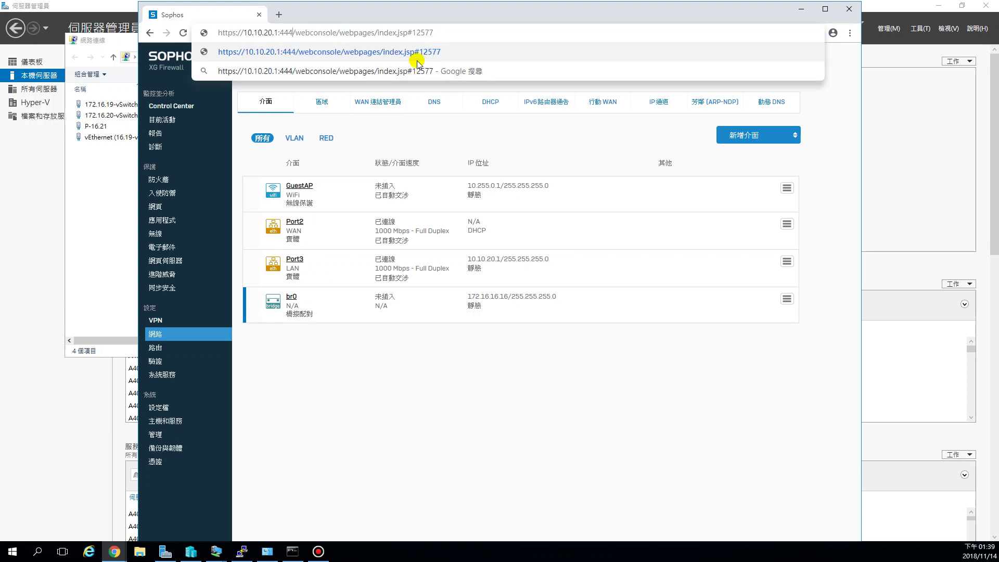
type("444")
key("Delete")
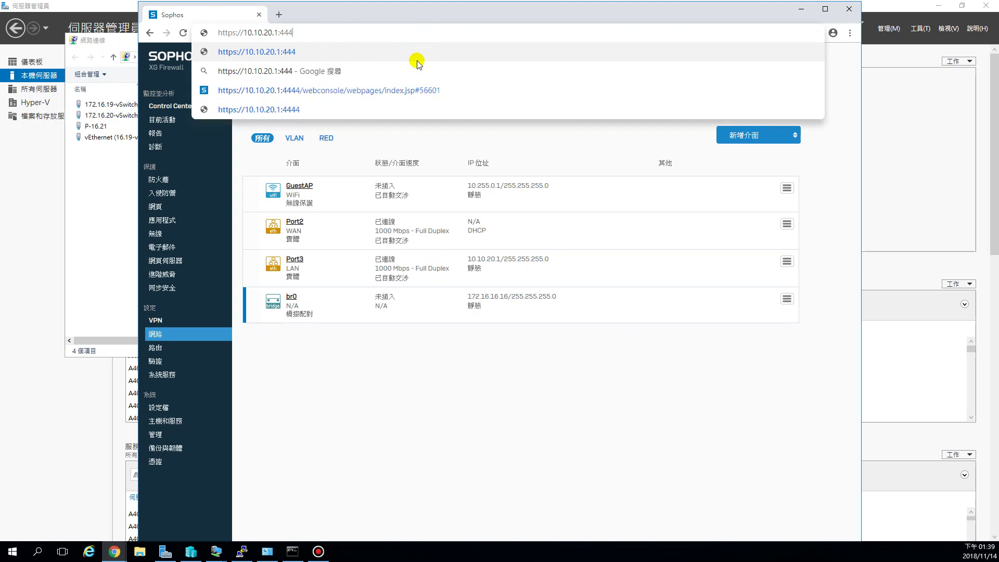
key("Return")
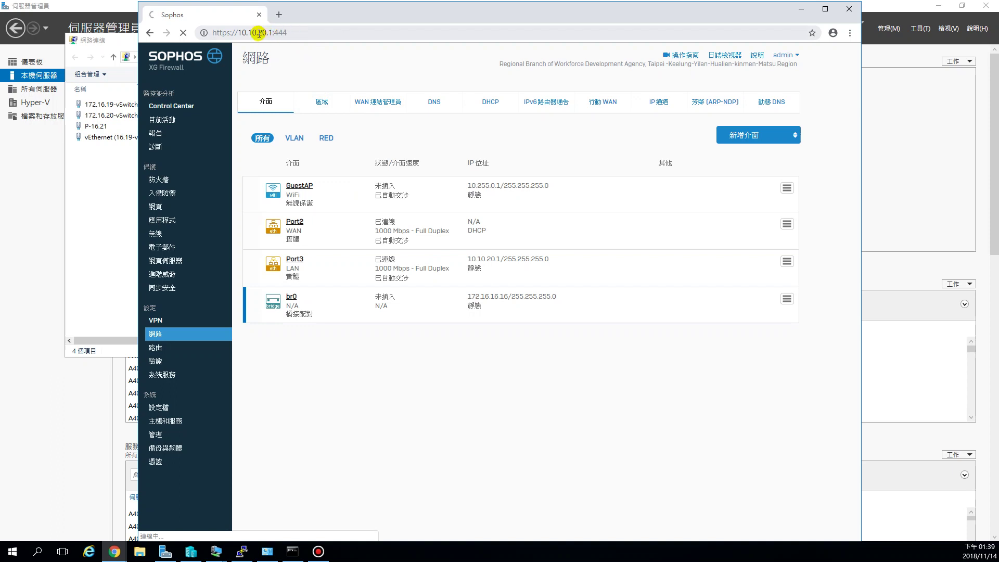
Step: Correct the address to 10.10.20.1:4444 and proceed past the certificate warning
left_click(302, 33)
left_click(316, 33)
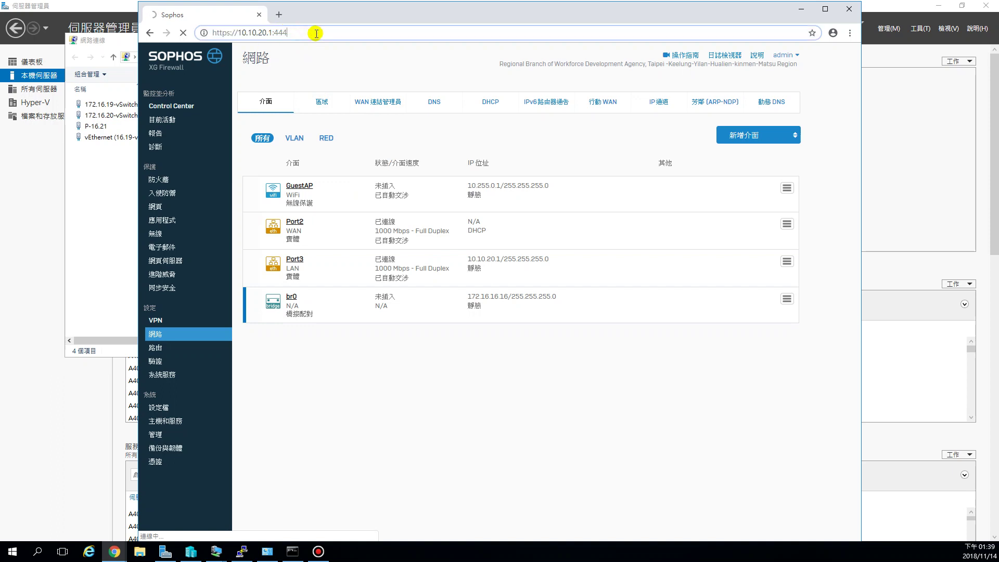
type("4")
key("Return")
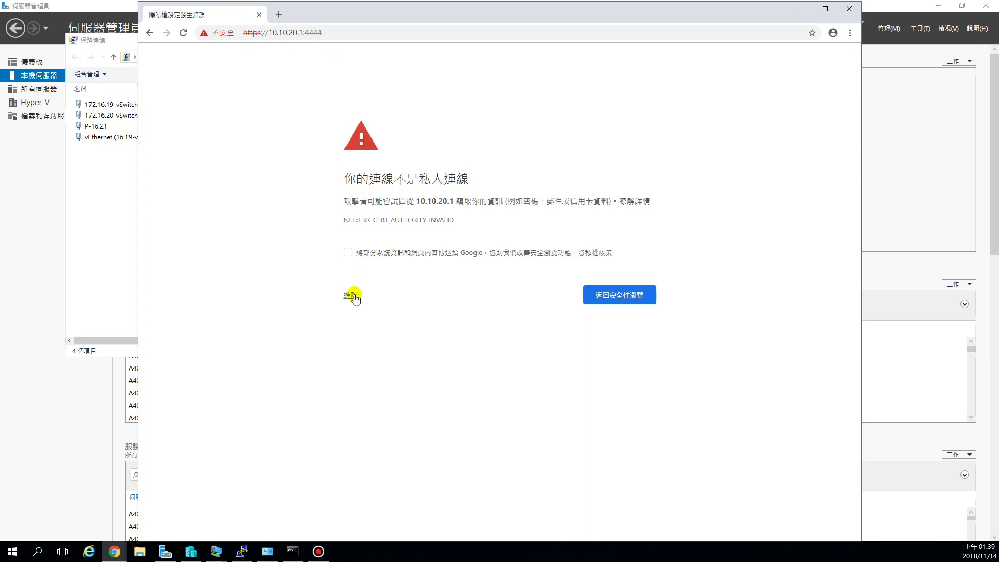
left_click(351, 295)
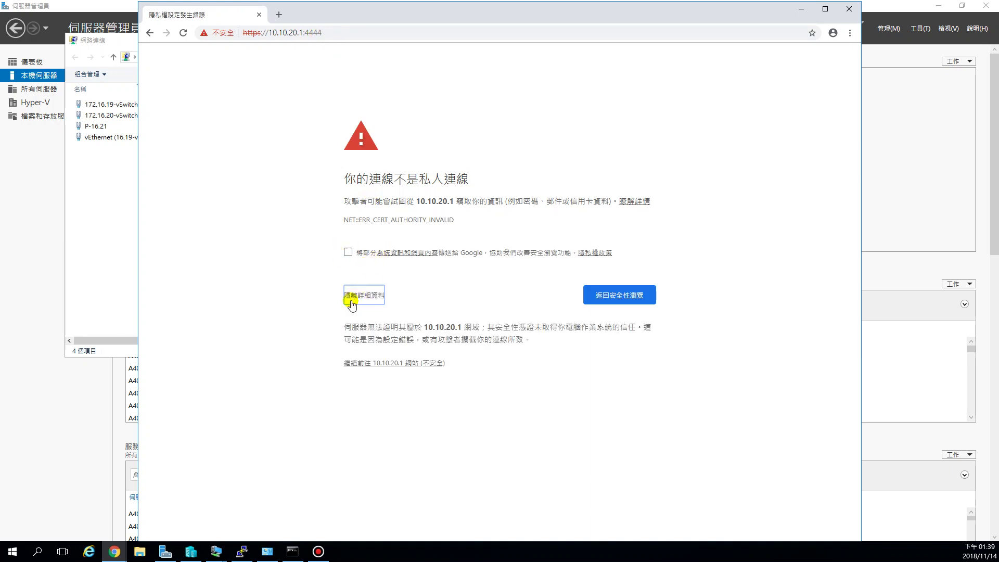
left_click(392, 364)
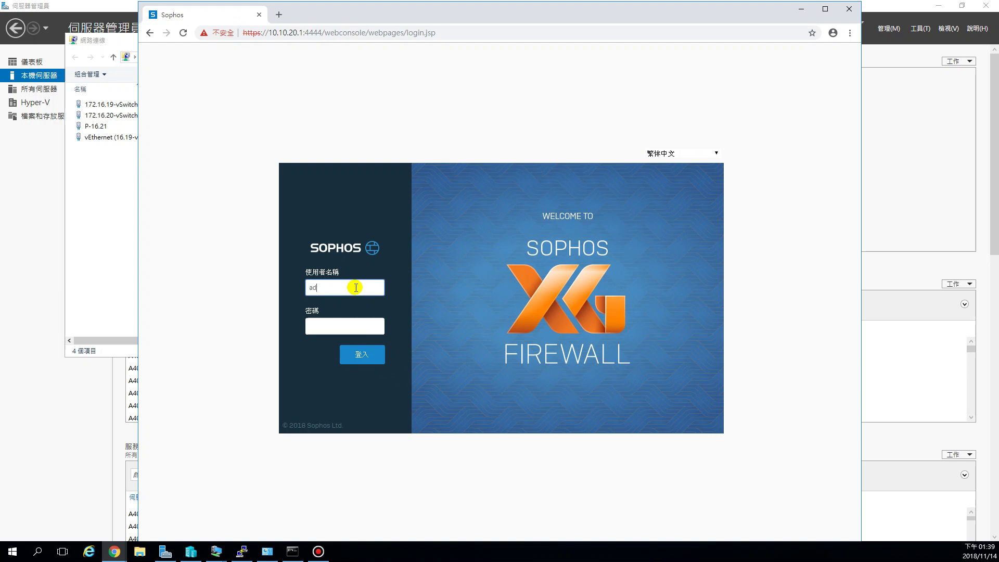
Step: Sign in to the console as admin with the account password
left_click(355, 288)
type("admin")
key("Tab")
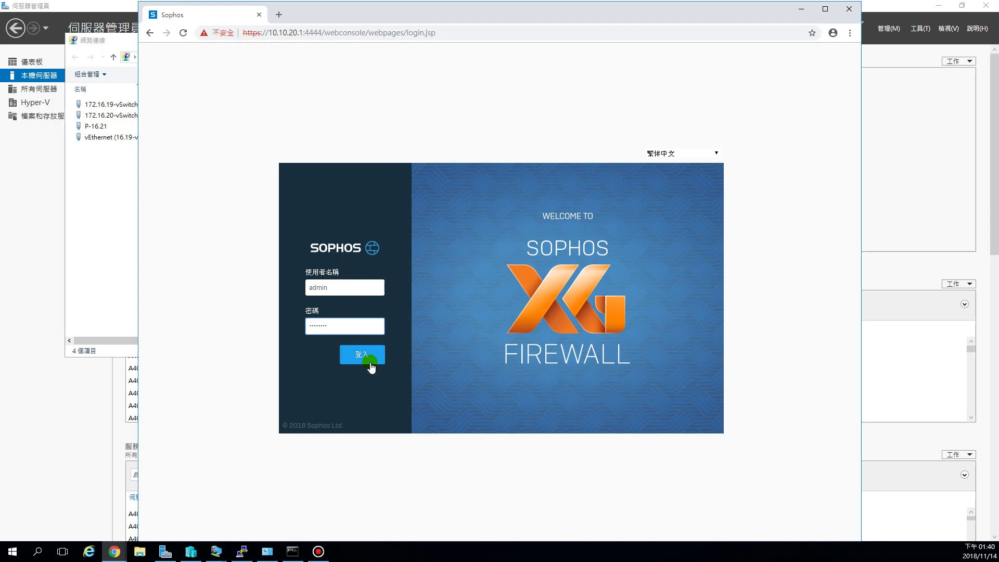
left_click(369, 355)
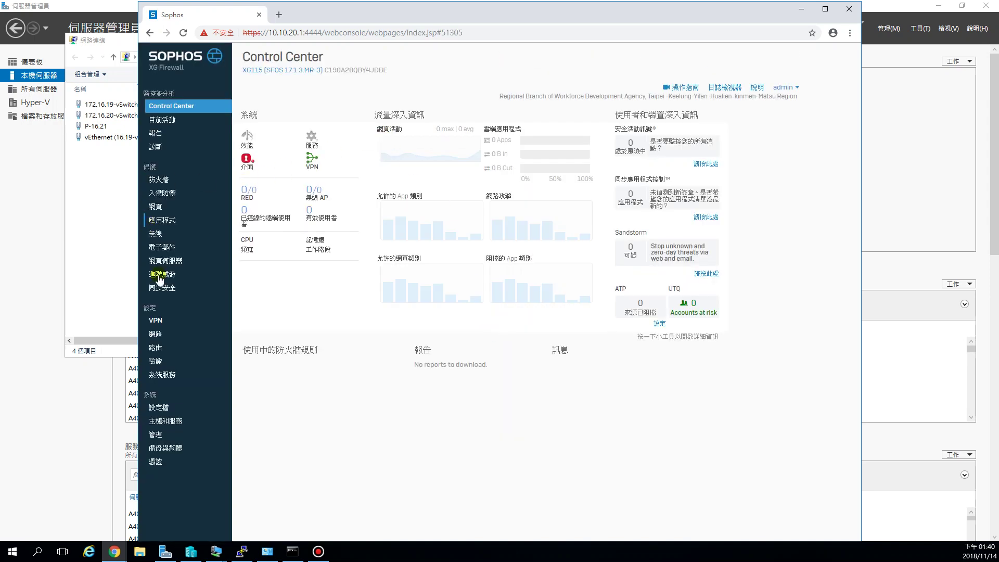
Step: On the Network page, delete the br0 interface and confirm with 刪除介面
left_click(156, 336)
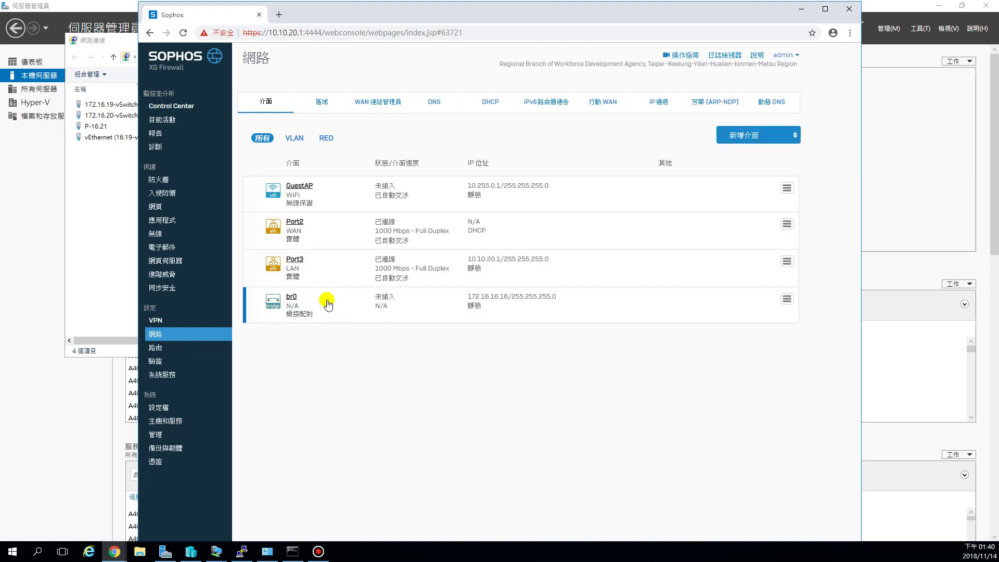
left_click(787, 299)
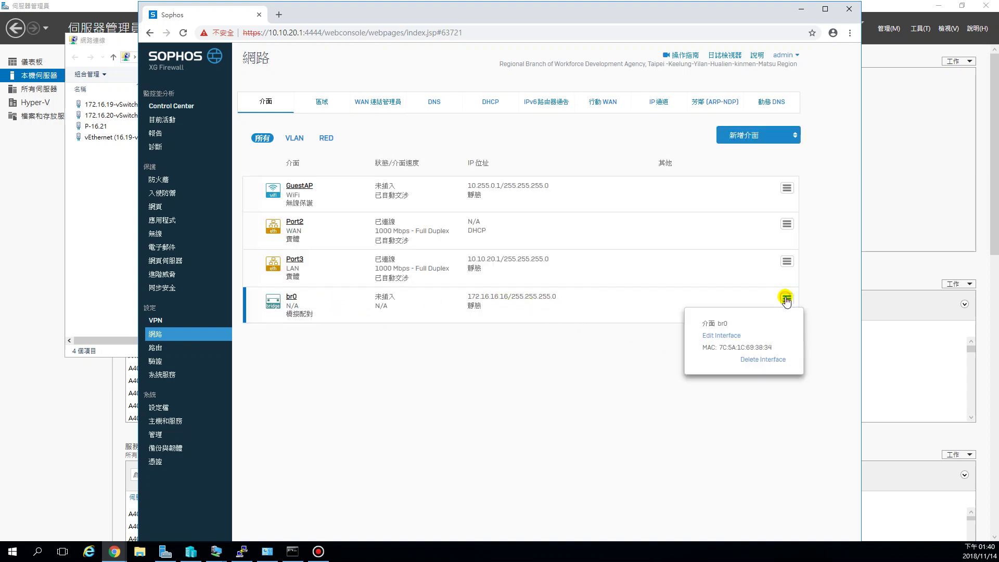
left_click(759, 361)
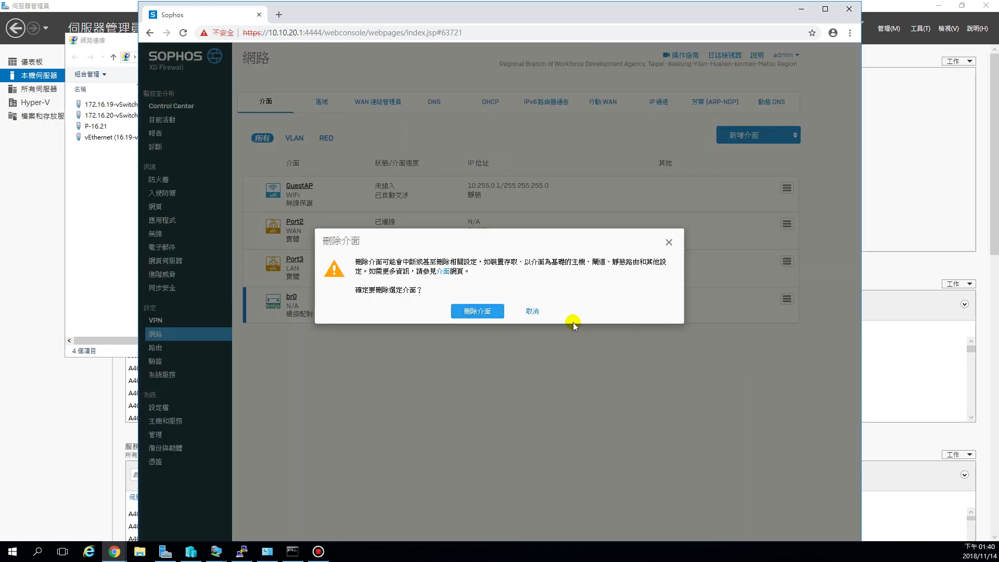
left_click(492, 312)
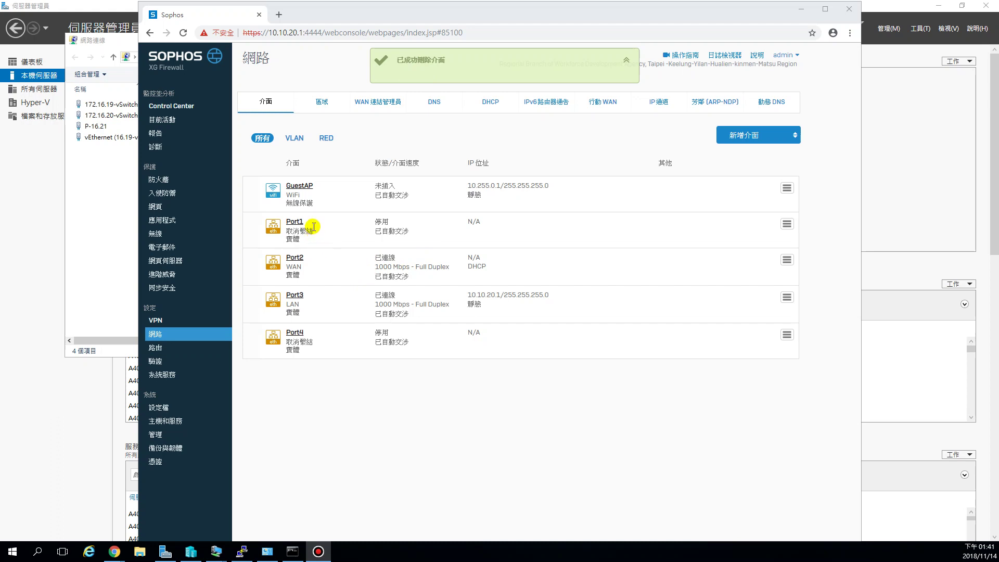
left_click_drag(317, 226, 280, 226)
left_click_drag(317, 333, 286, 333)
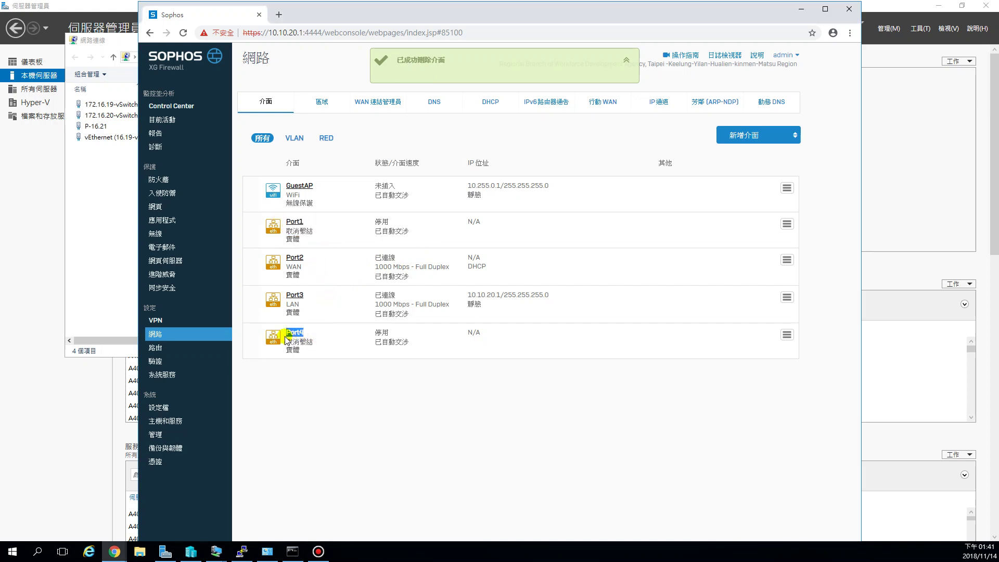
left_click_drag(467, 221, 481, 221)
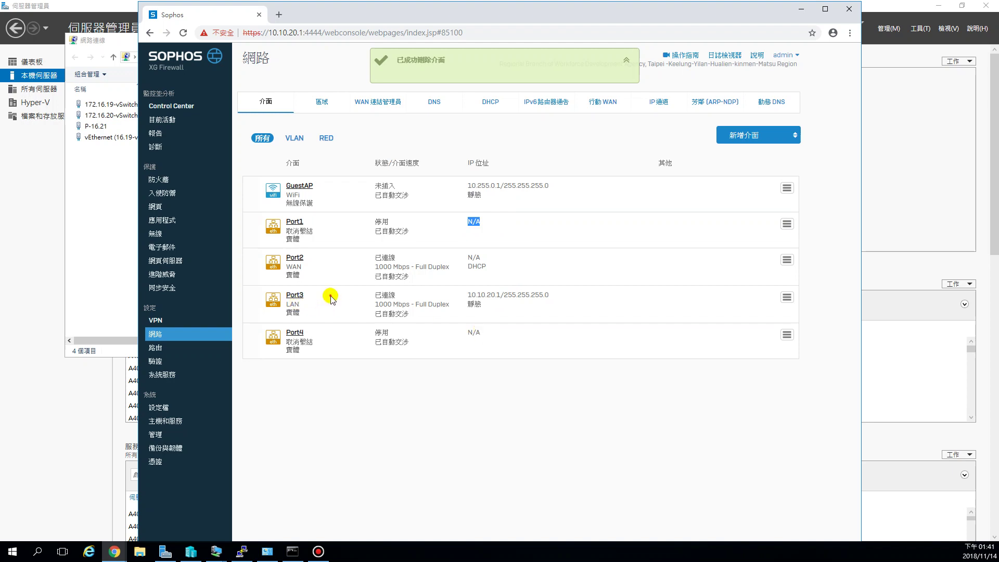
left_click_drag(330, 296, 548, 302)
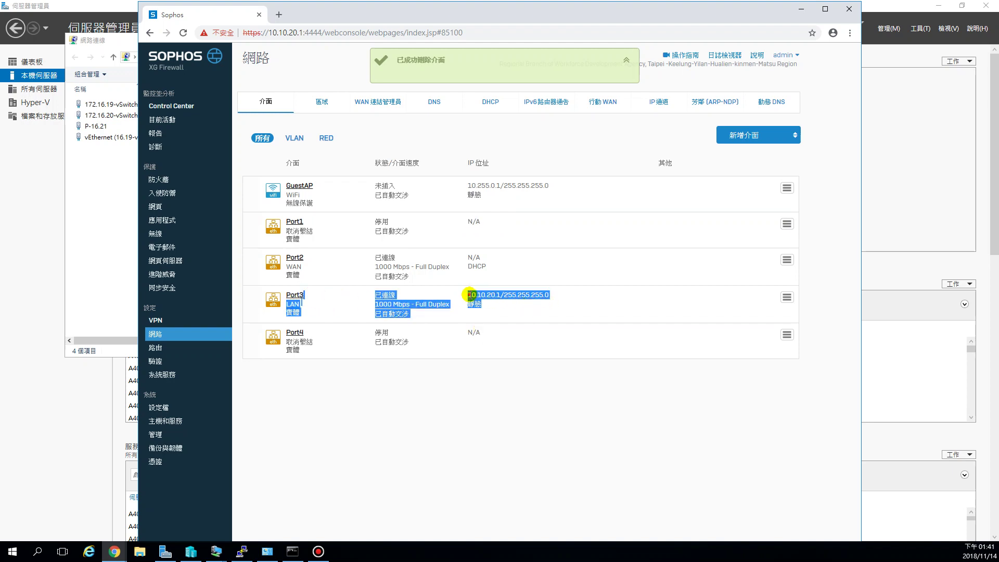
left_click_drag(467, 298, 500, 296)
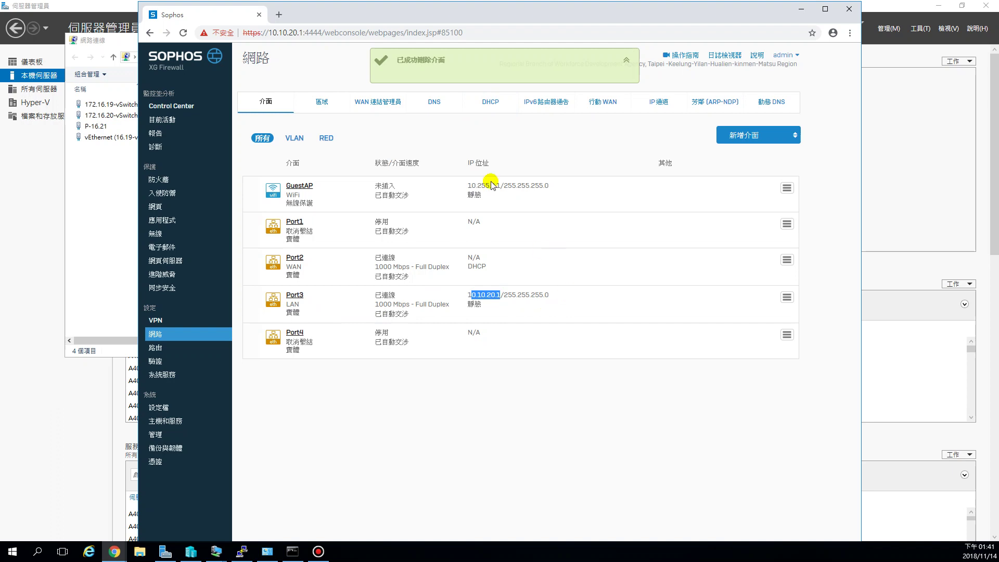
left_click(303, 33)
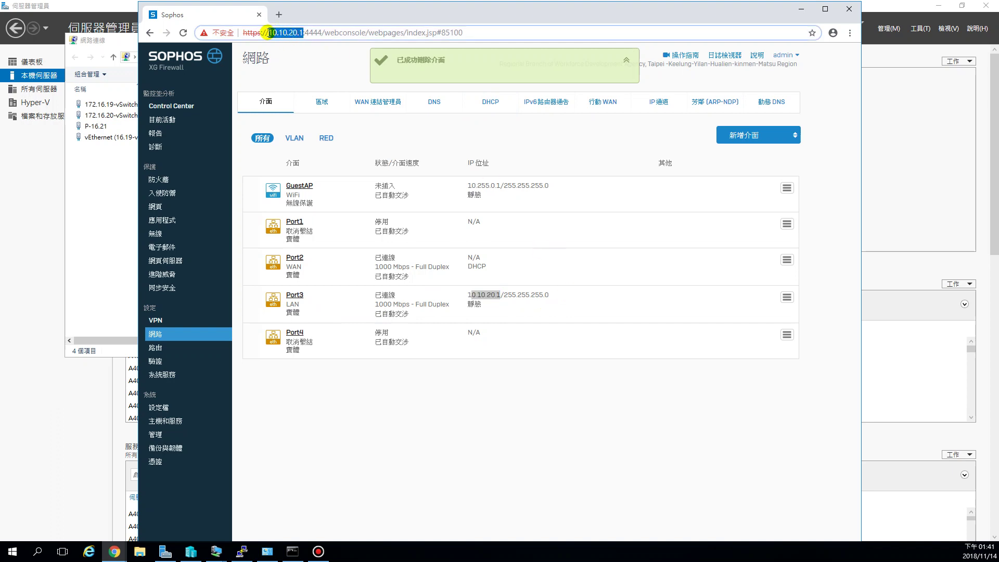
left_click_drag(268, 33, 303, 33)
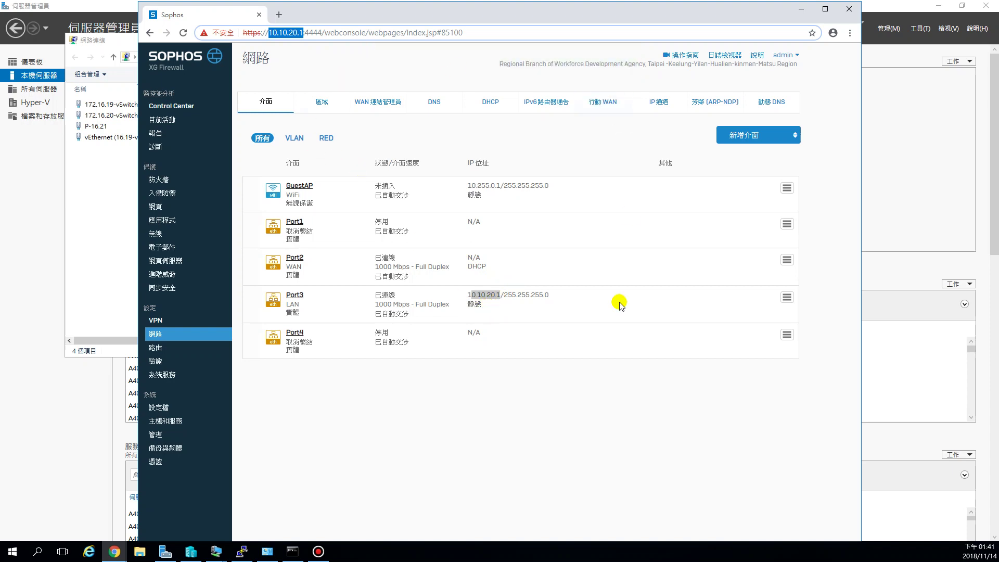
left_click(572, 290)
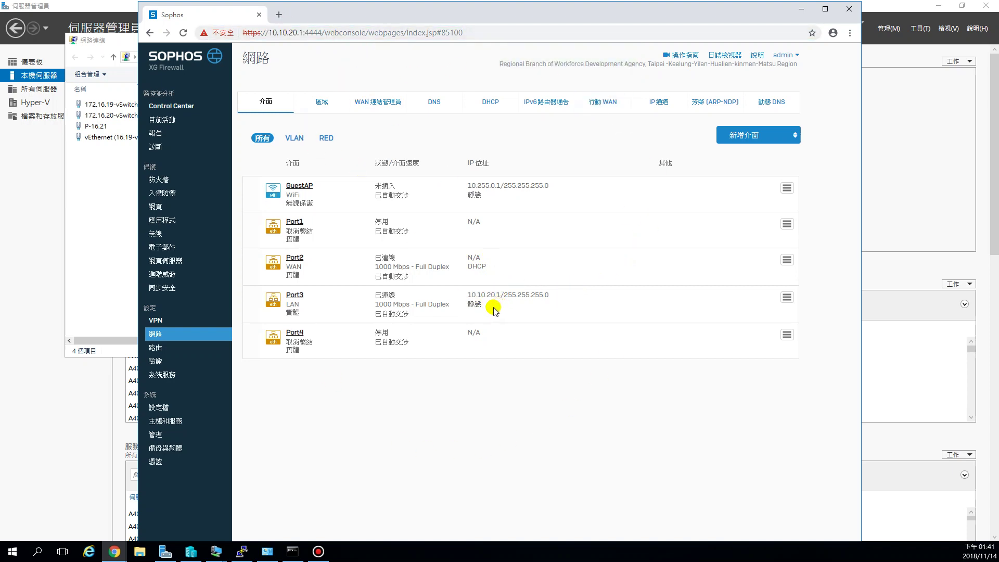